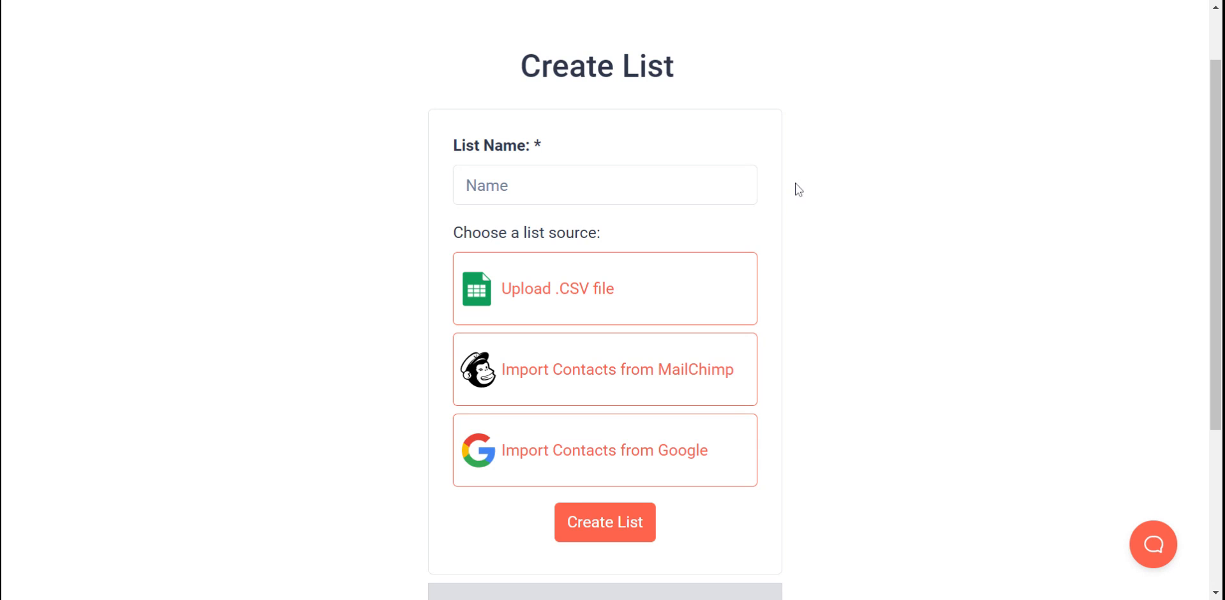
- Create a list named '10 cool ideas for OT's' and open its 0-subscriber page
click(718, 186)
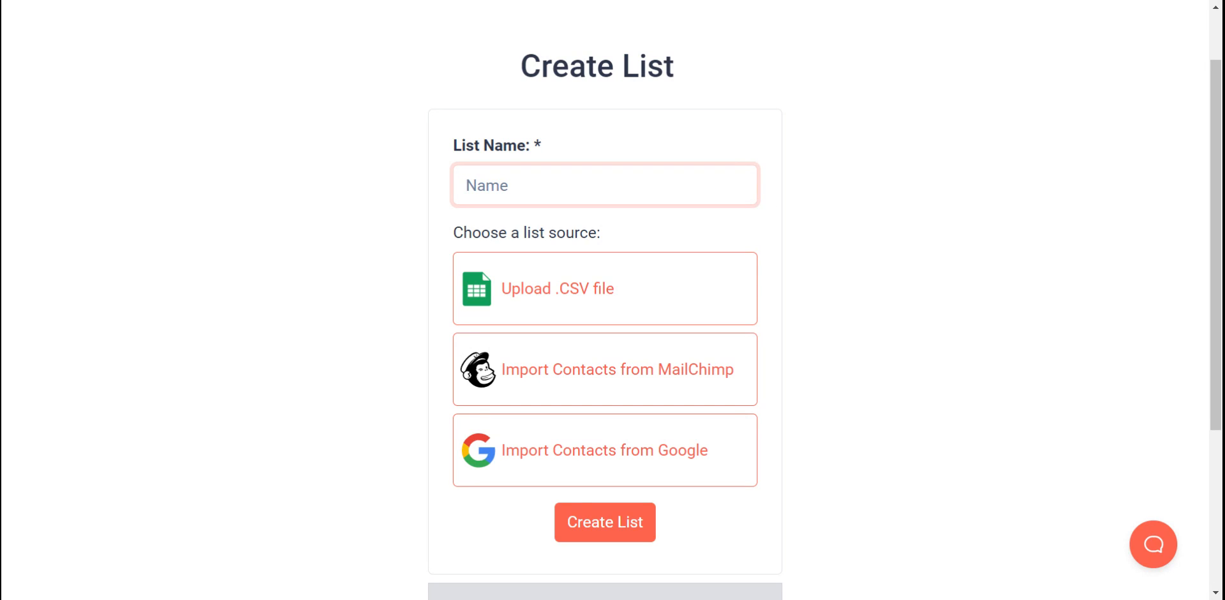
text(10 cool ideas )
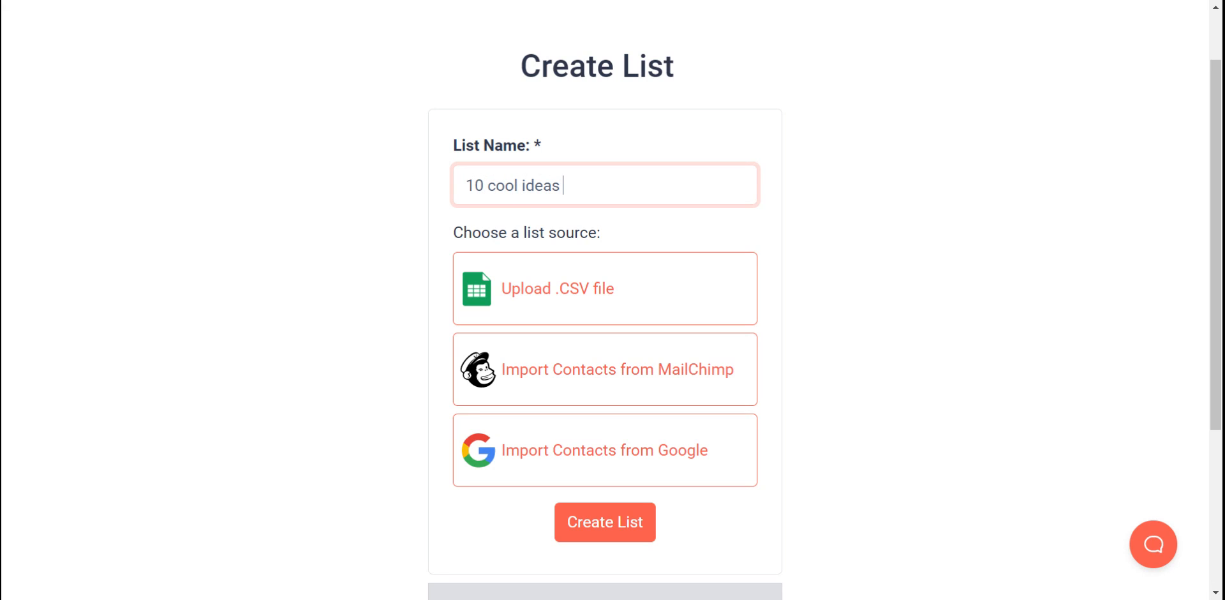
text(for OT's)
click(617, 535)
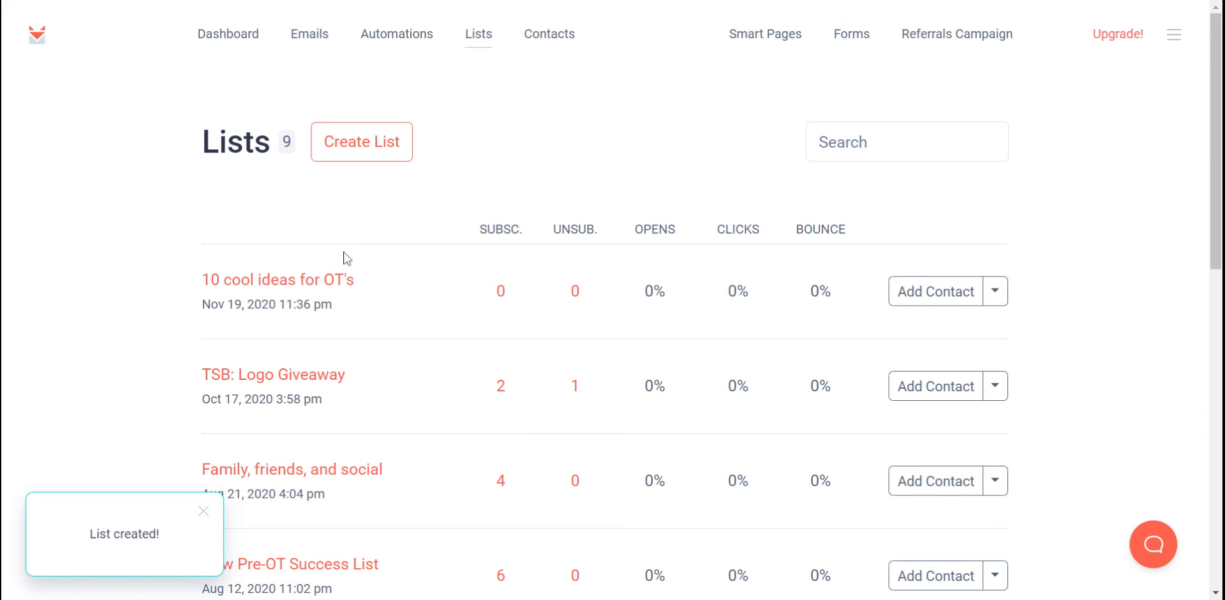
click(325, 284)
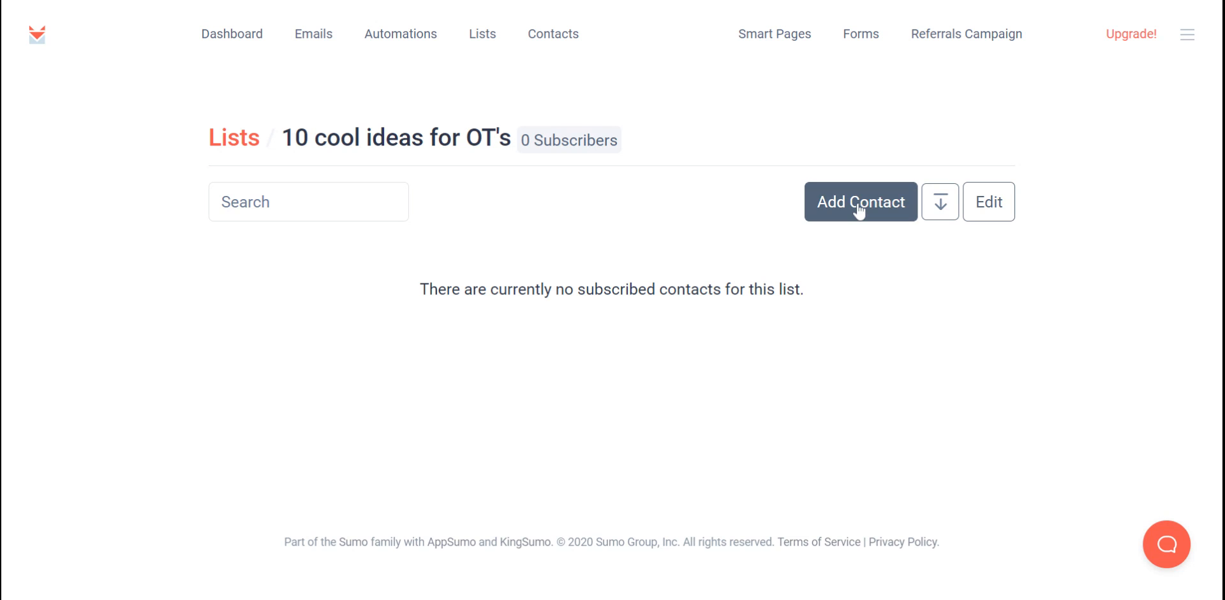
- Start a new automation series triggered by joining the '10 cool ideas for OT's' list
click(394, 37)
click(585, 148)
click(584, 191)
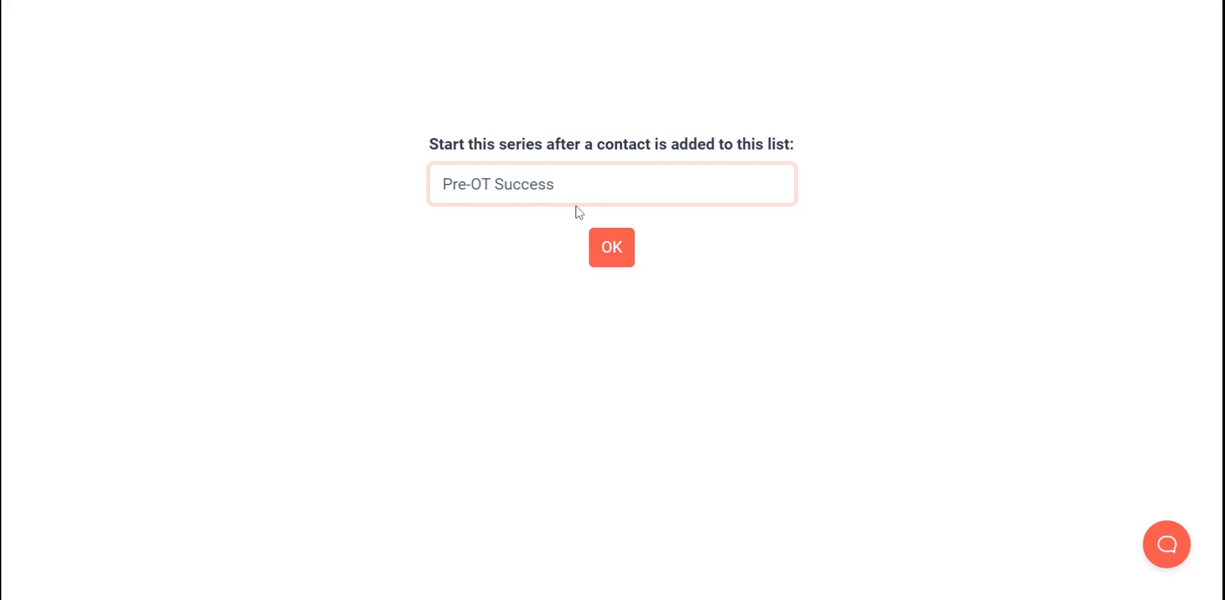
click(539, 377)
click(604, 260)
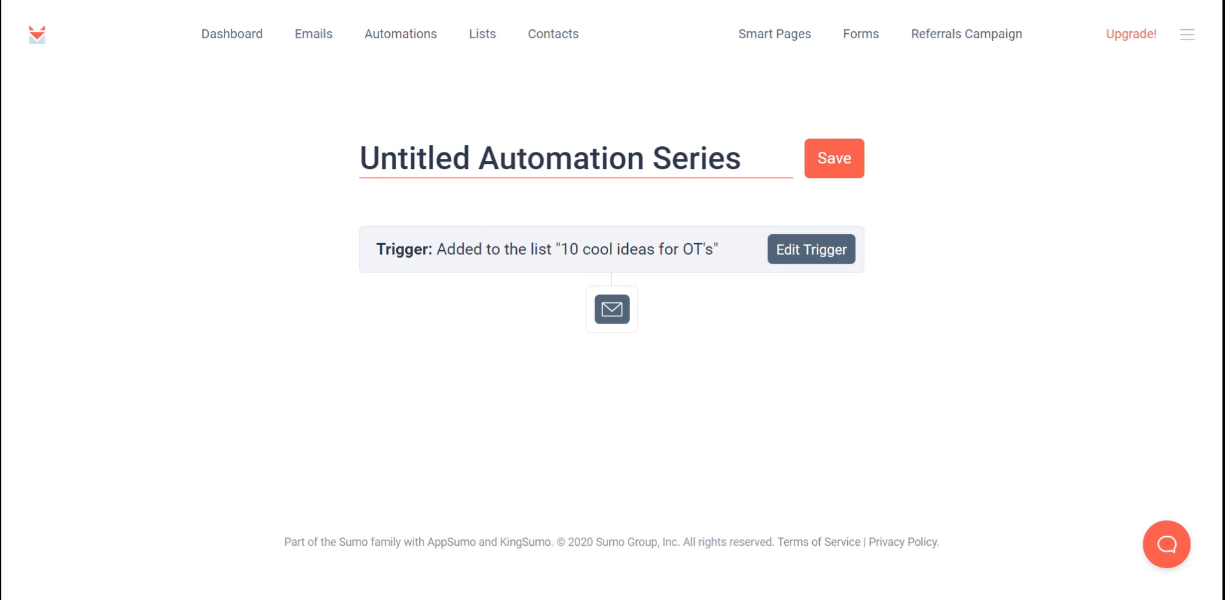
- Rename the automation to '10 cool ideas automation' and save it
triple_click(607, 167)
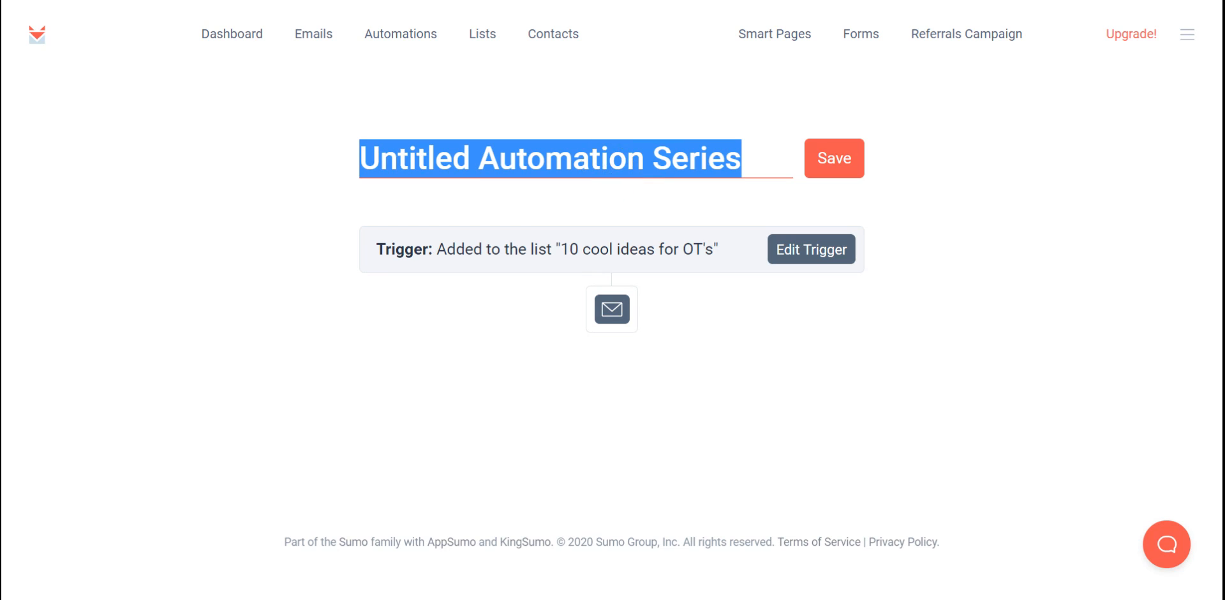
text(10 cool ideas automatino)
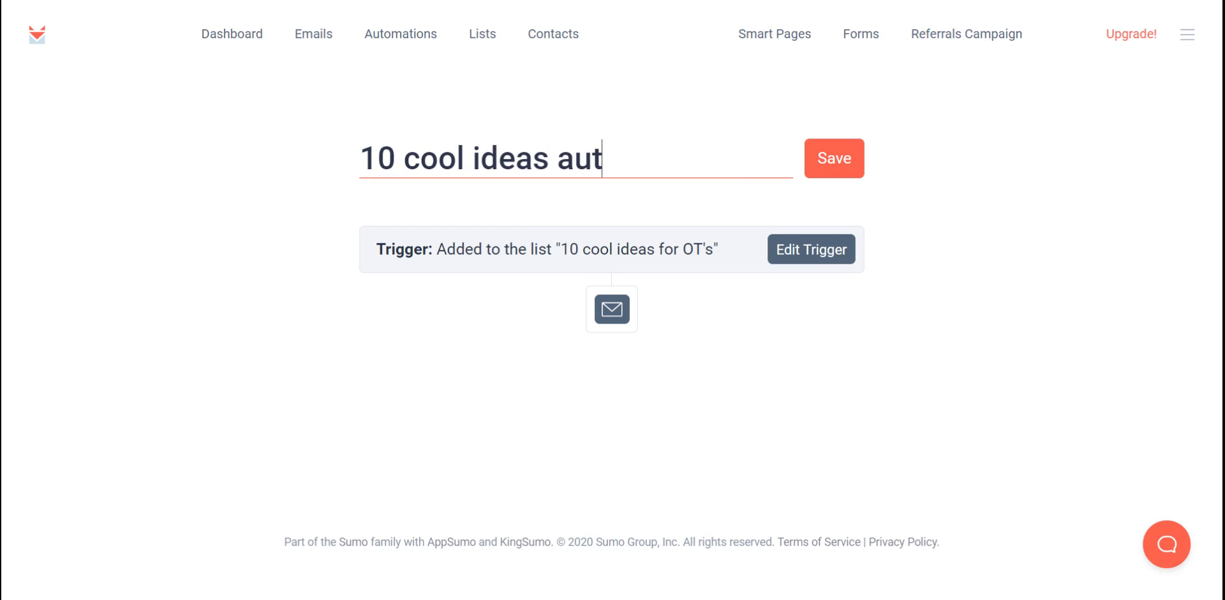
key(BackSpace)
key(BackSpace)
key(BackSpace)
text(ion)
click(806, 161)
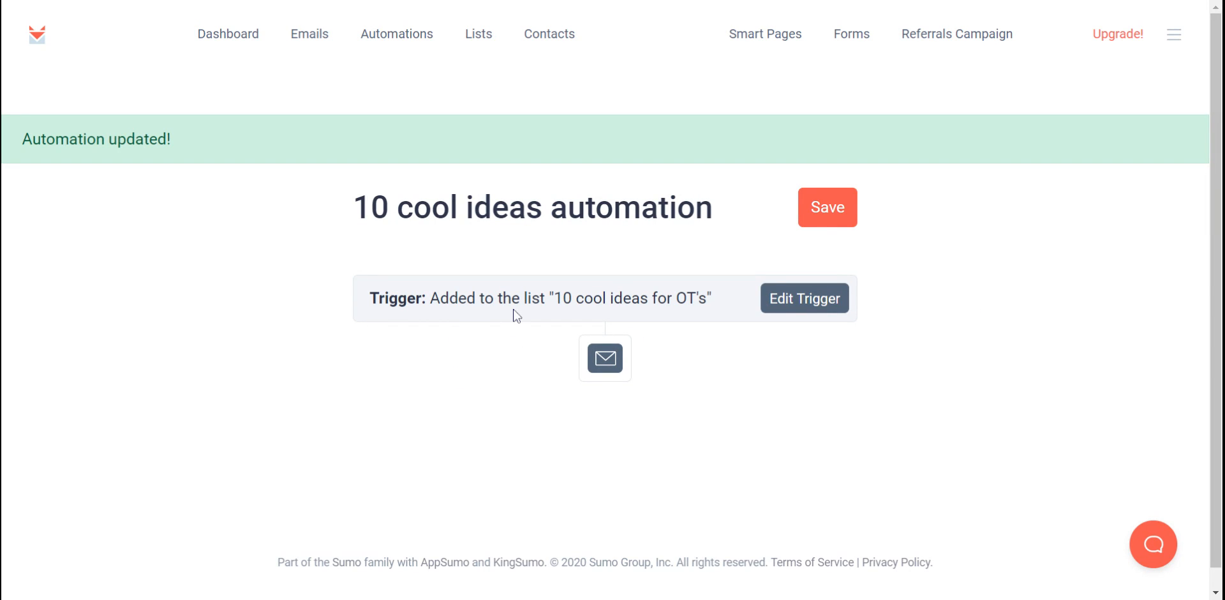
scroll(516, 316, down, 1)
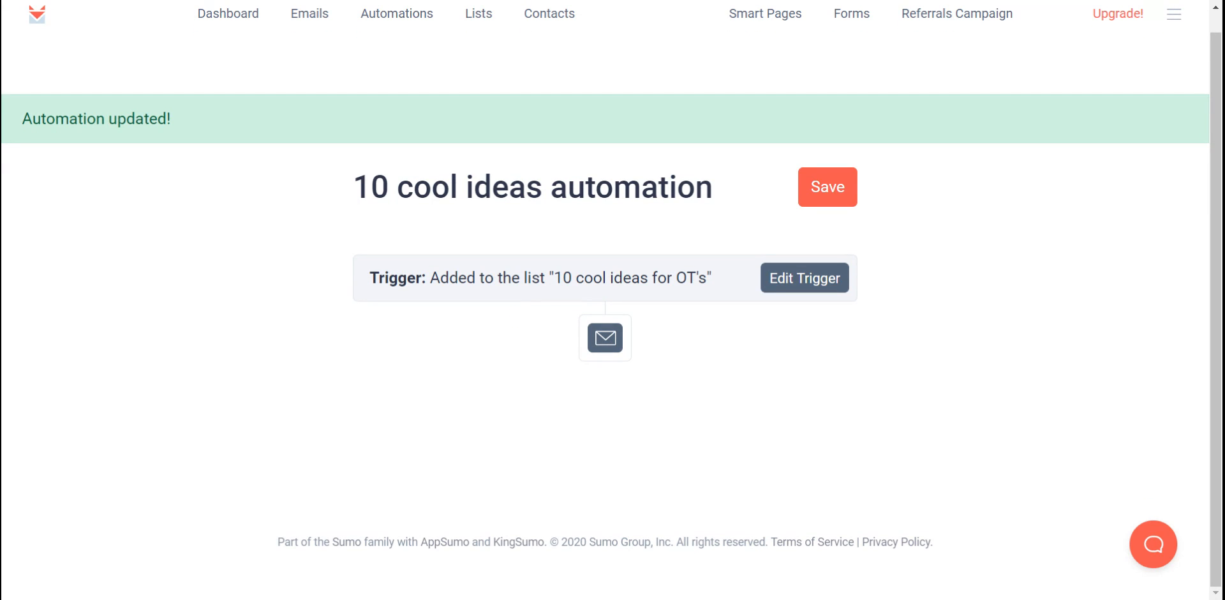
- Open the automation's email and set its subject to 'Here's the guide we promised: 10 cool ideas for OT's'
click(618, 344)
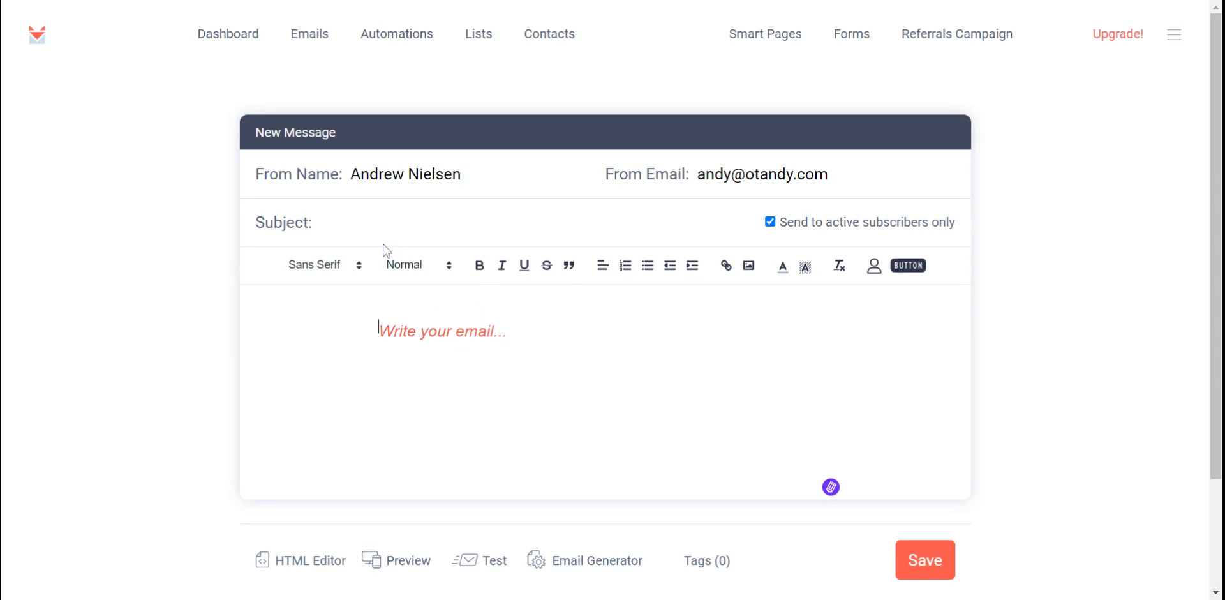
click(382, 225)
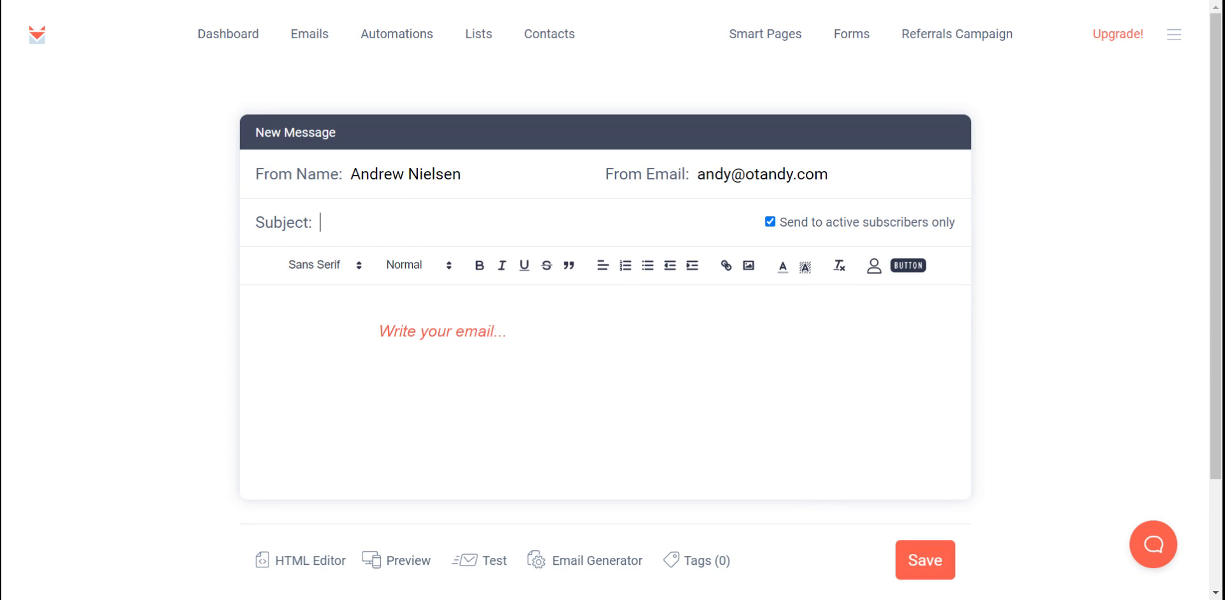
text(Here's the guide we prom)
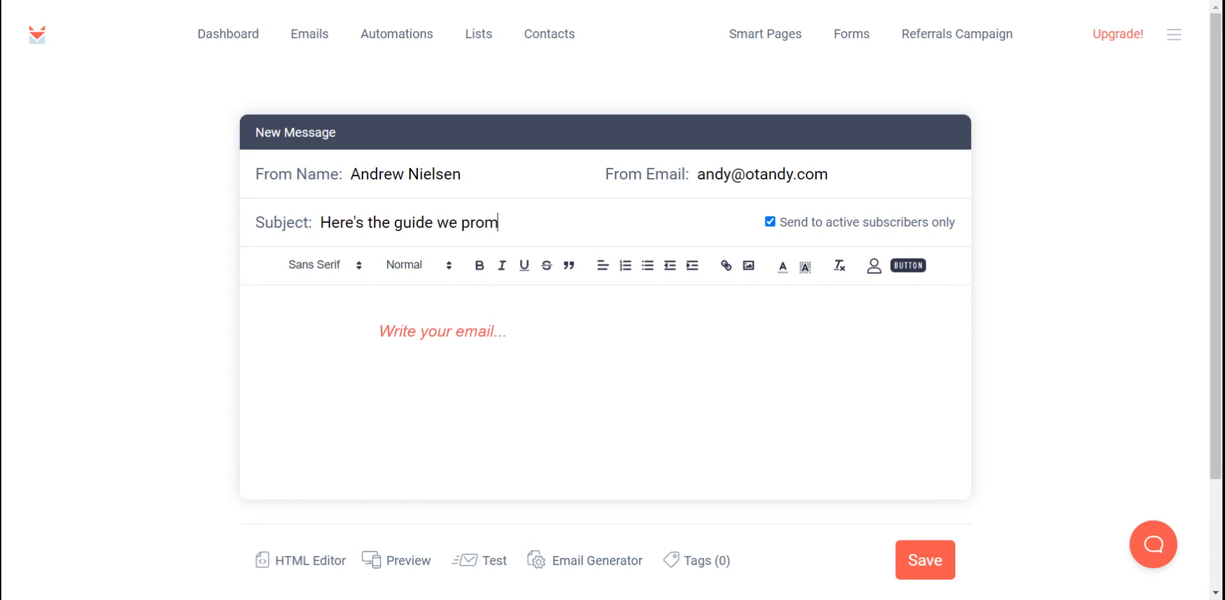
text(ised: 10 ideas)
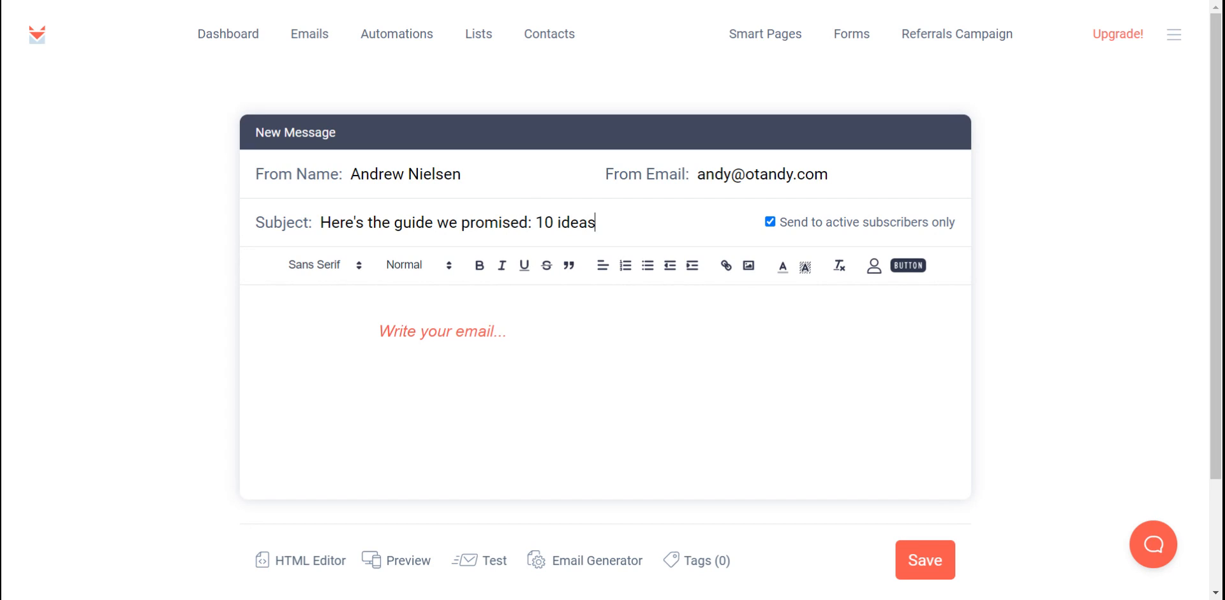
key(BackSpace)
key(BackSpace)
key(BackSpace)
key(BackSpace)
key(BackSpace)
key(BackSpace)
key(BackSpace)
text(cool ideas for OT's)
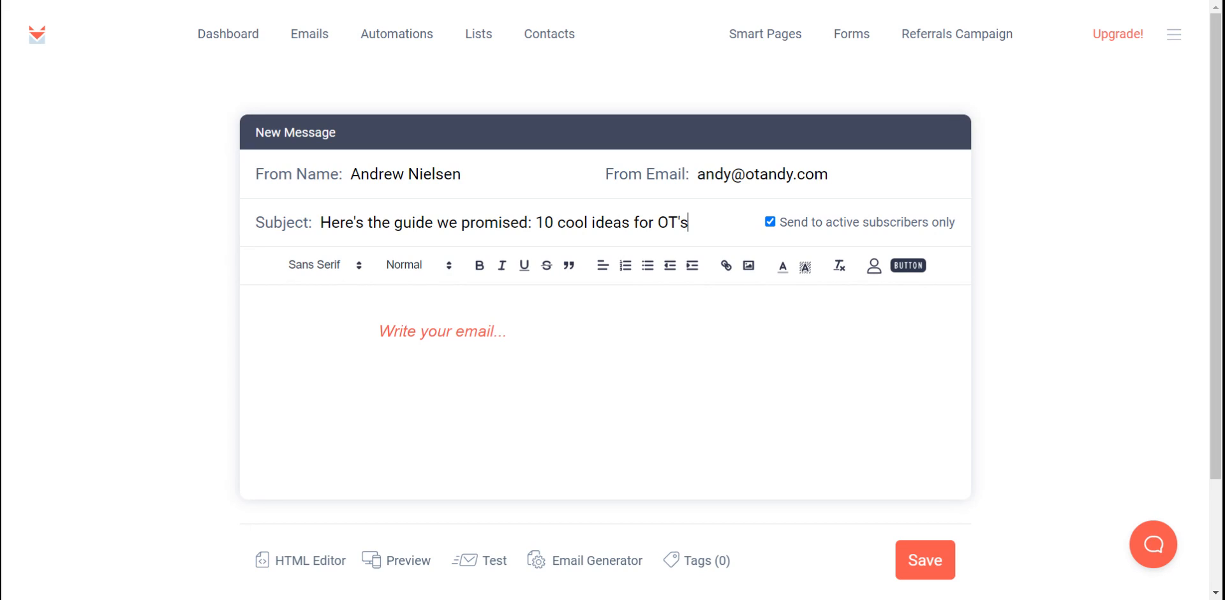
- Begin the body with 'Glad you made it here!' and 'We are so excited to have you in our community.'
click(380, 331)
text(Glad you made it here!)
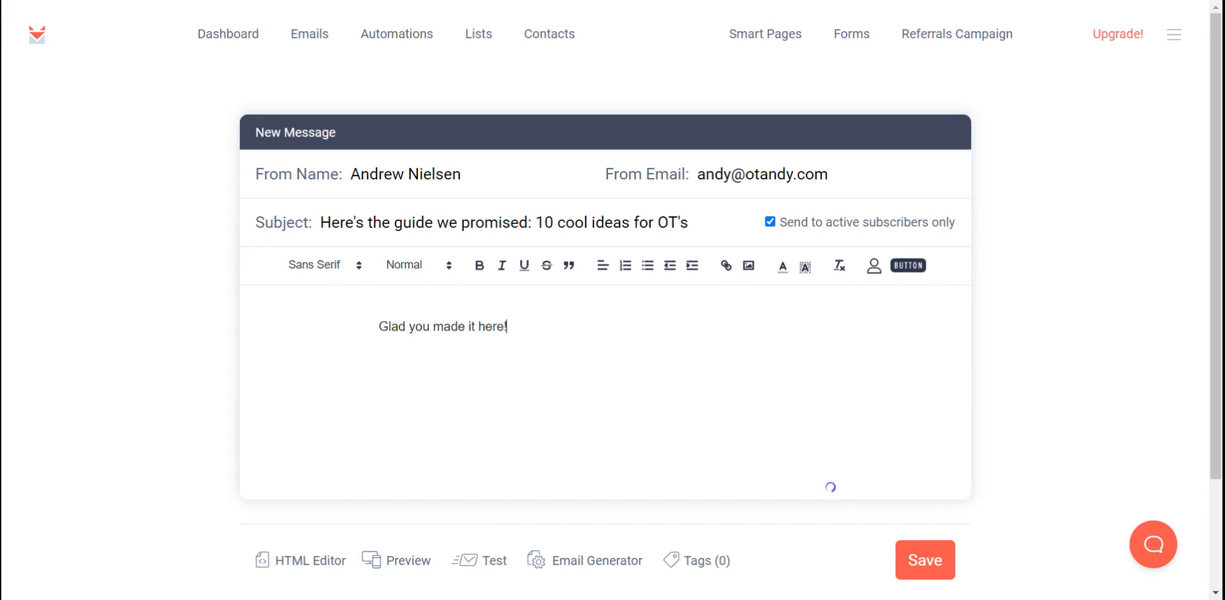
key(Return)
key(Return)
text(We are so excited to have it)
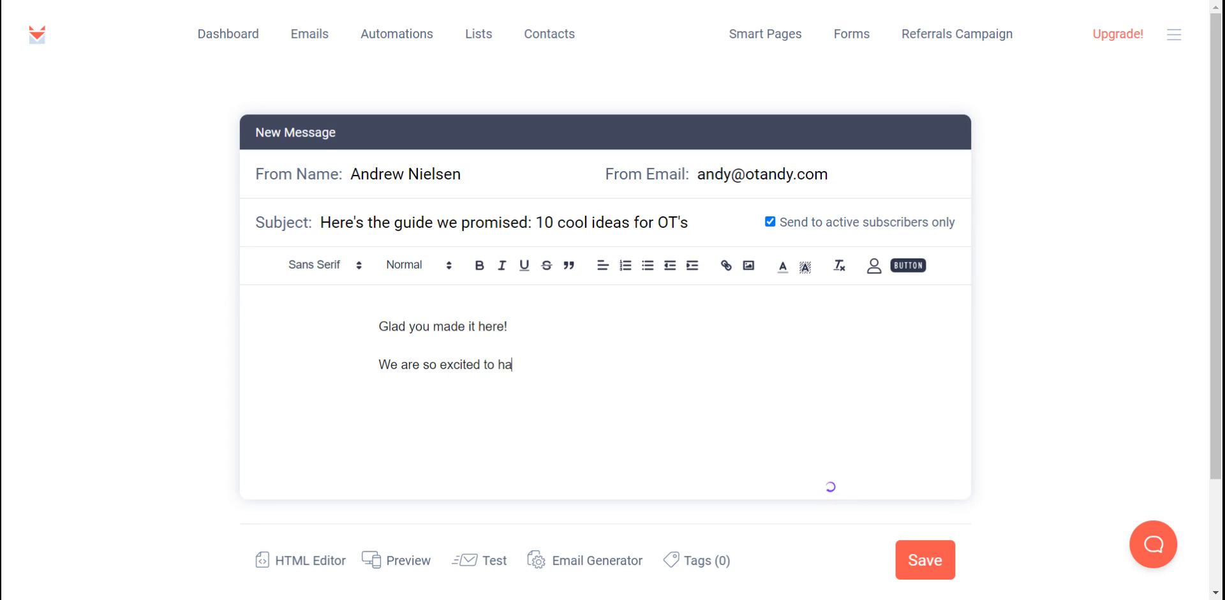
key(BackSpace)
key(BackSpace)
text(you in our community.)
key(Return)
key(Return)
- Add the paragraph explaining the free list and software promotion, changing 'really good' to 'fantastic'
text(This i)
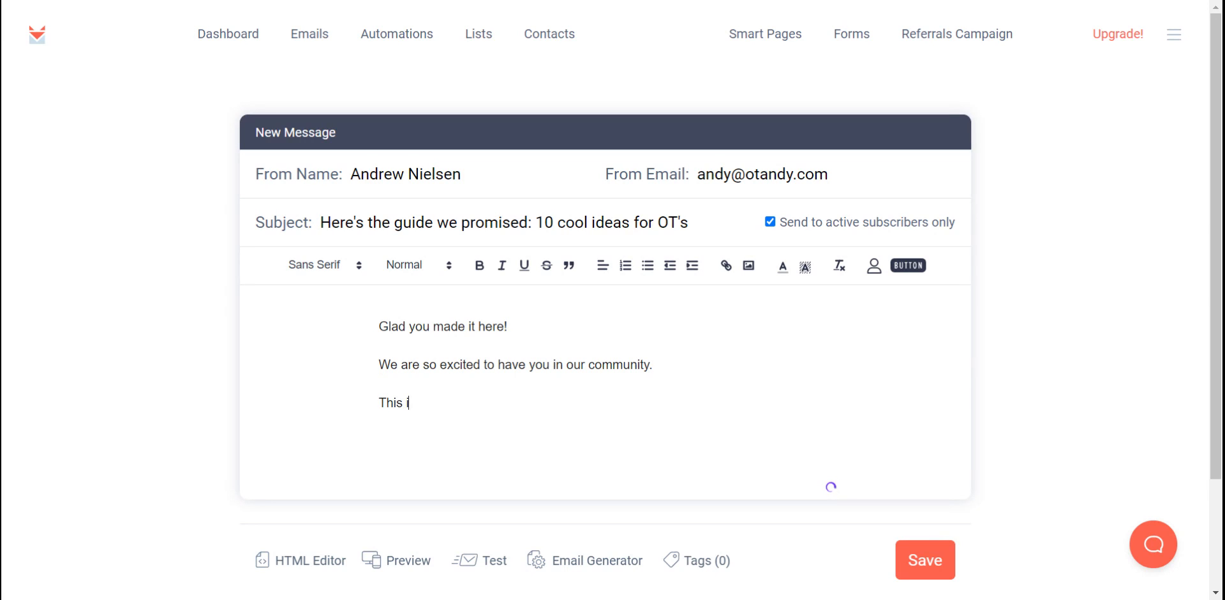
text(s a unique email)
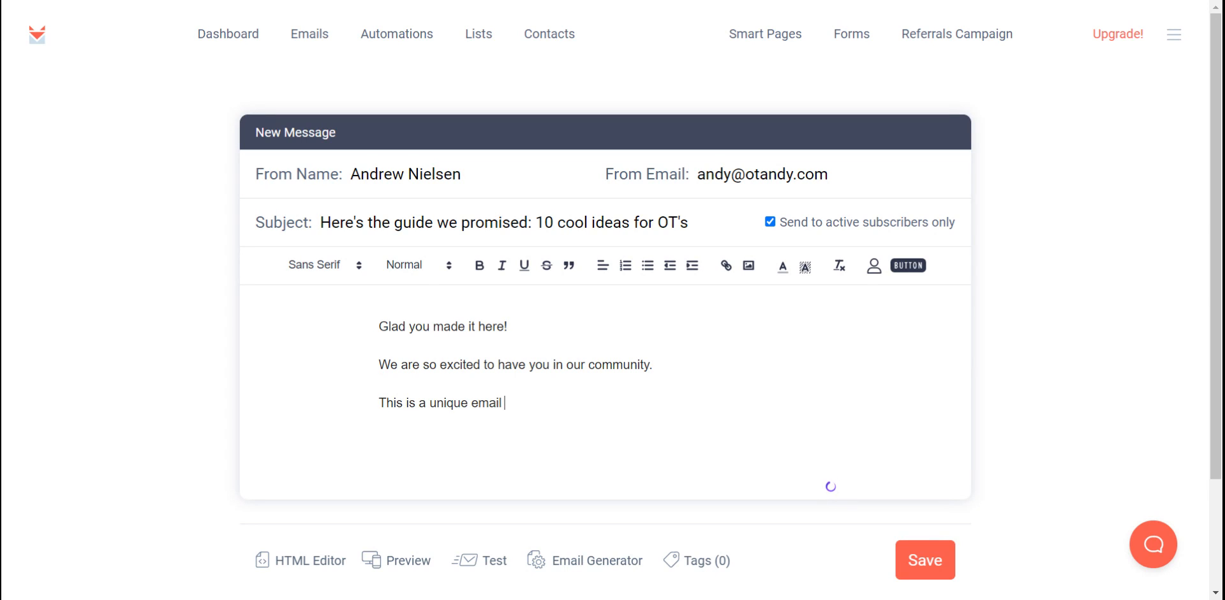
text( list. We actually taeach)
key(BackSpace)
key(BackSpace)
key(BackSpace)
key(BackSpace)
key(BackSpace)
text(each you really )
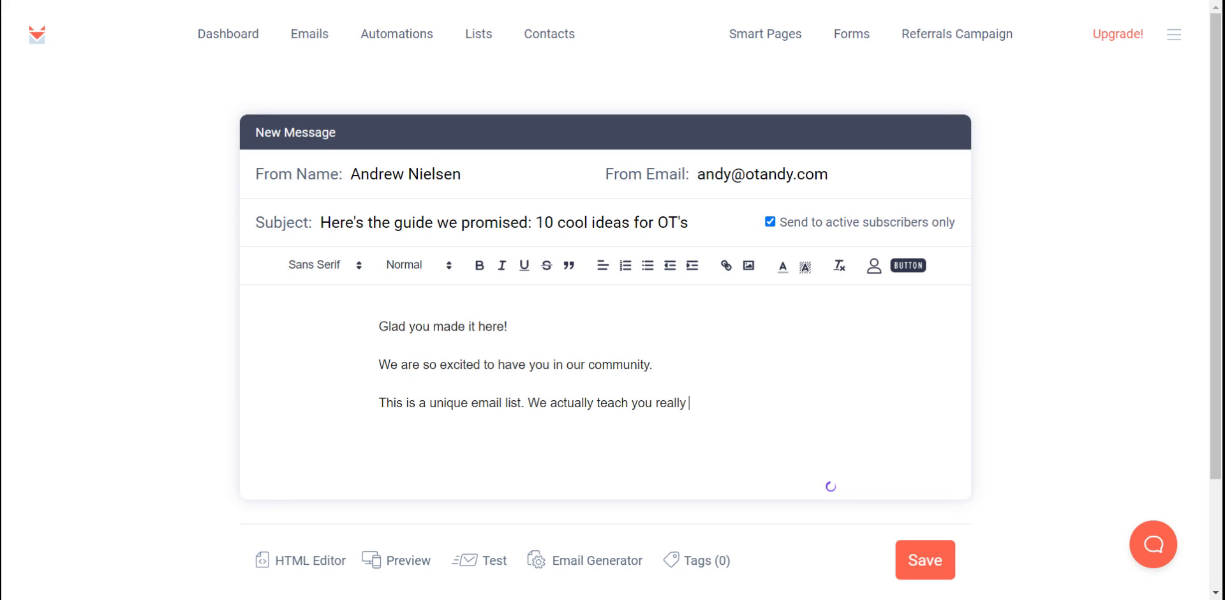
text(cool busines stuf)
key(BackSpace)
key(BackSpace)
key(BackSpace)
key(BackSpace)
key(BackSpace)
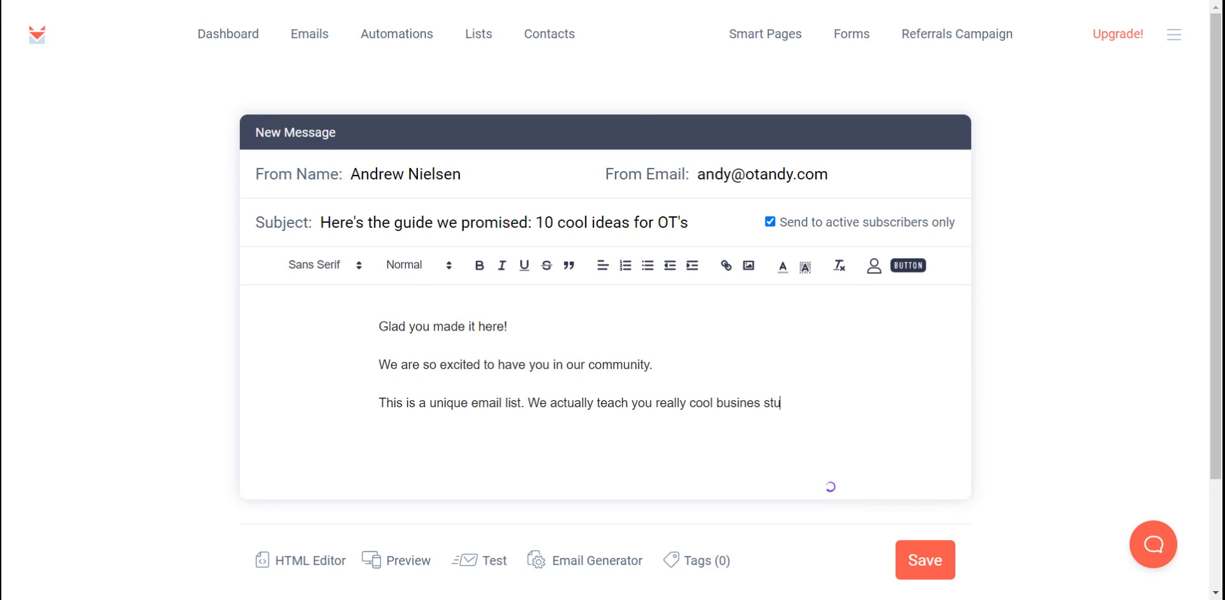
text(s st)
text(uff for free)
text(. We make money b)
text(y he)
key(BackSpace)
key(BackSpace)
text(promoting software to)
text(ols.)
key(BackSpace)
text(and really good custom)
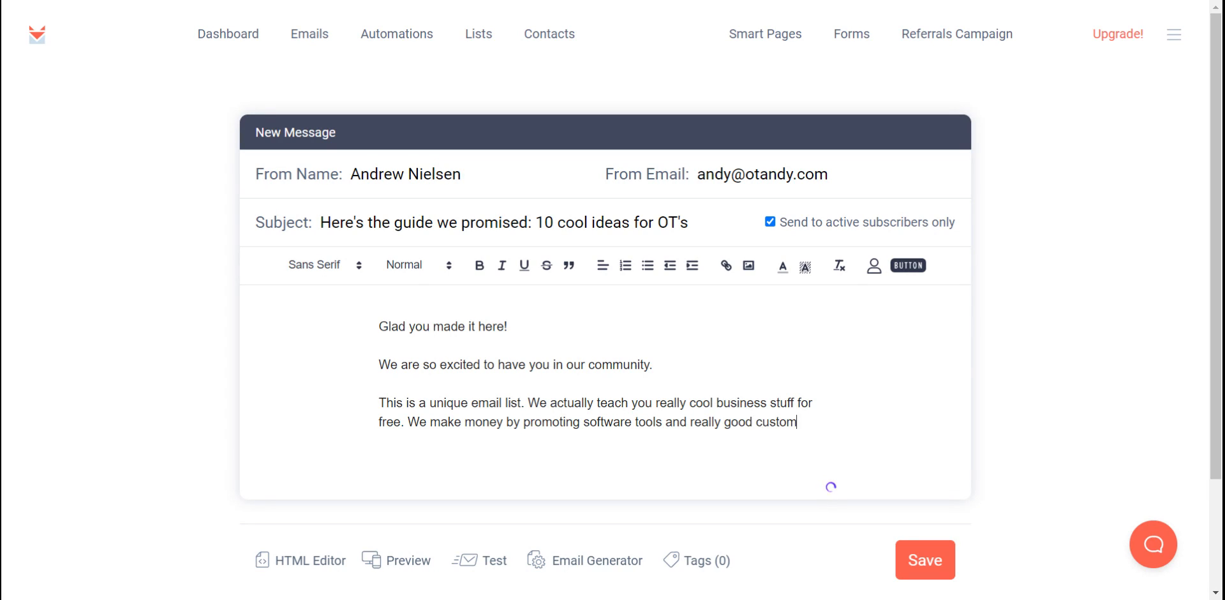
text(er service/support. Fair enough? )
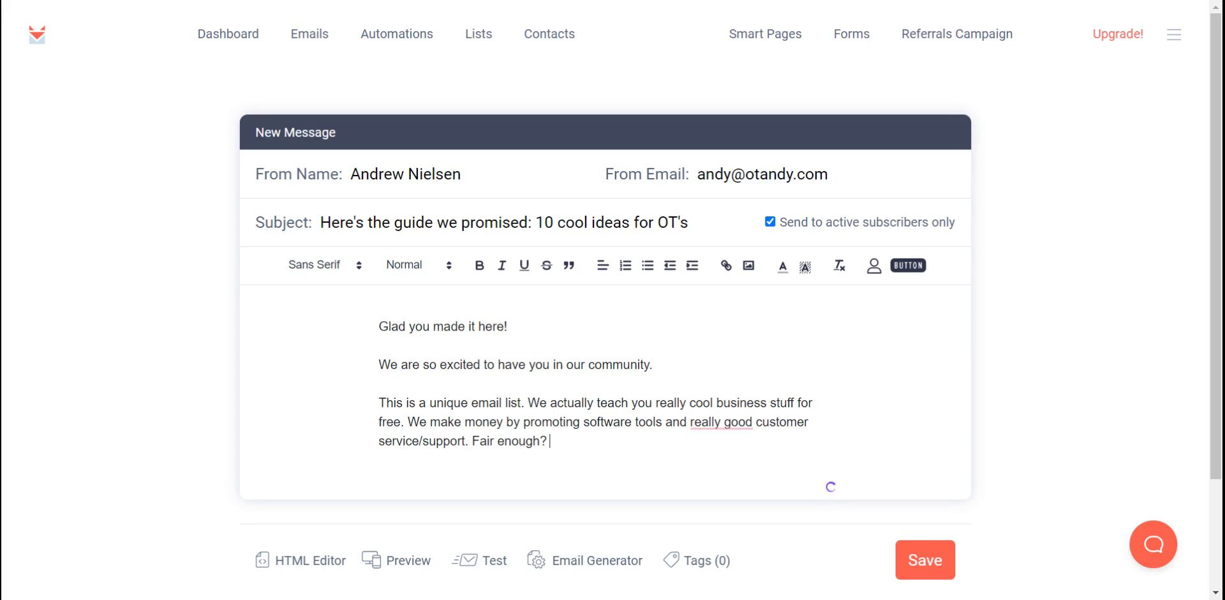
text(anyw)
key(BackSpace)
key(BackSpace)
key(BackSpace)
key(BackSpace)
text(Anyway, more about that later!)
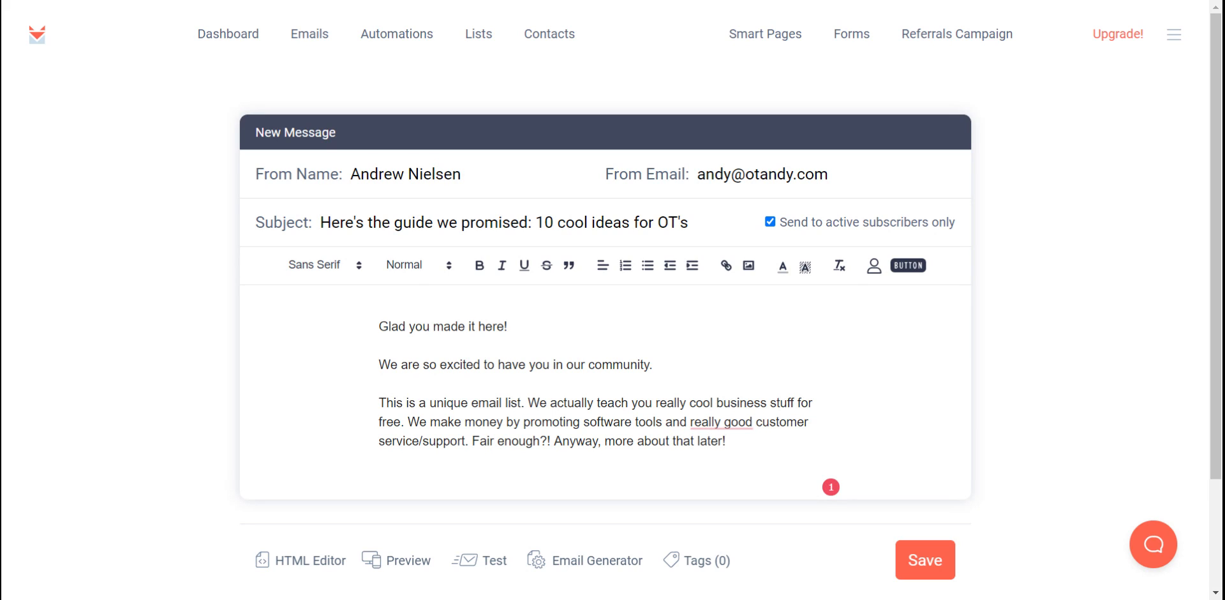
mouse_move(722, 423)
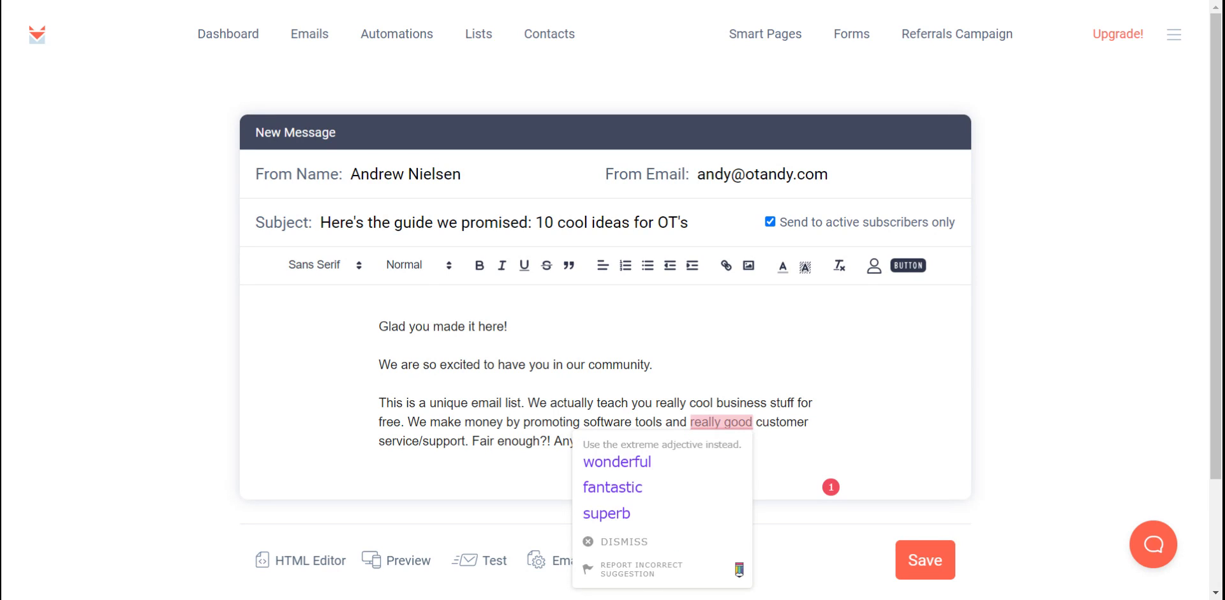
click(678, 487)
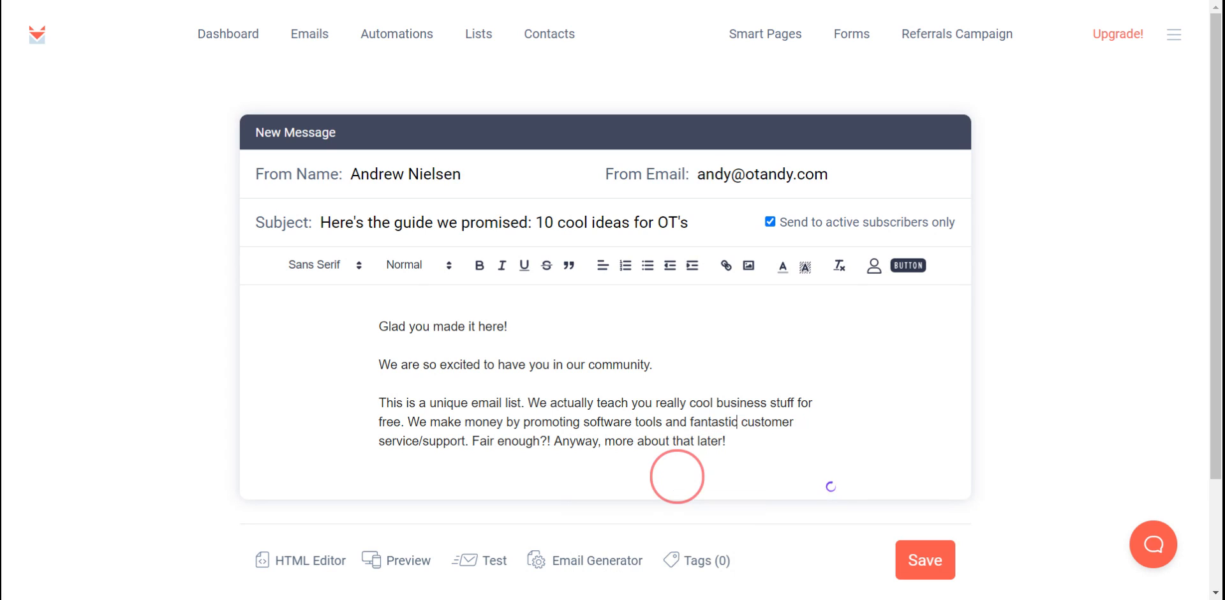
- Add the line 'HERE'S YOUR LINK TO DOWNLOAD YOUR CONTENT: LINK HERE.' below the body
scroll(613, 300, down, 1)
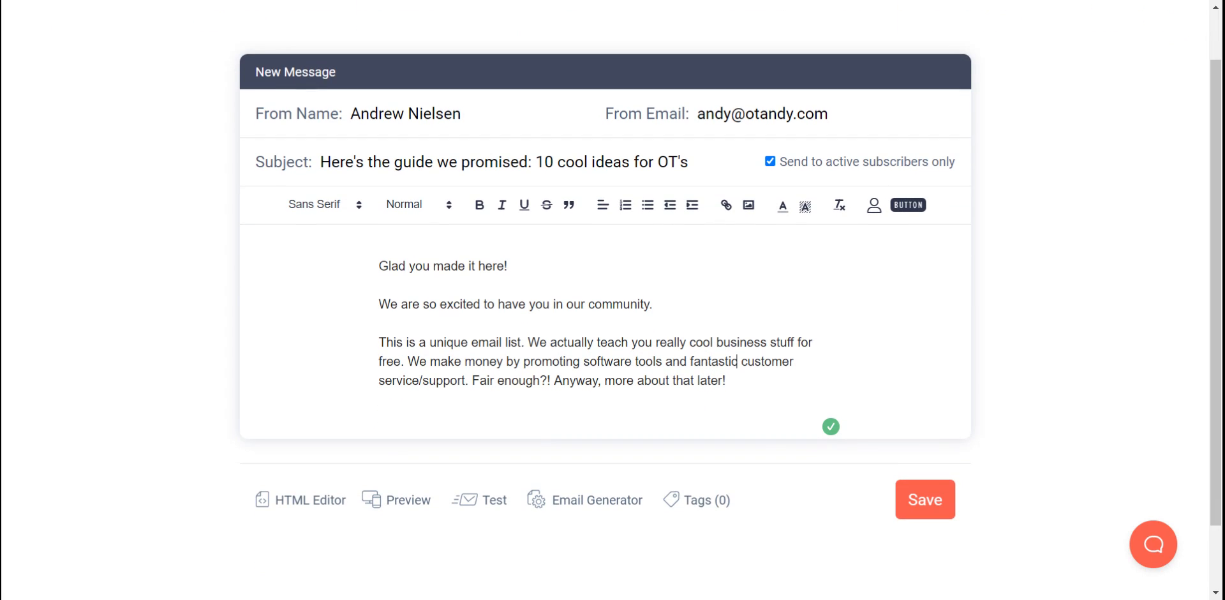
key(Return)
key(Return)
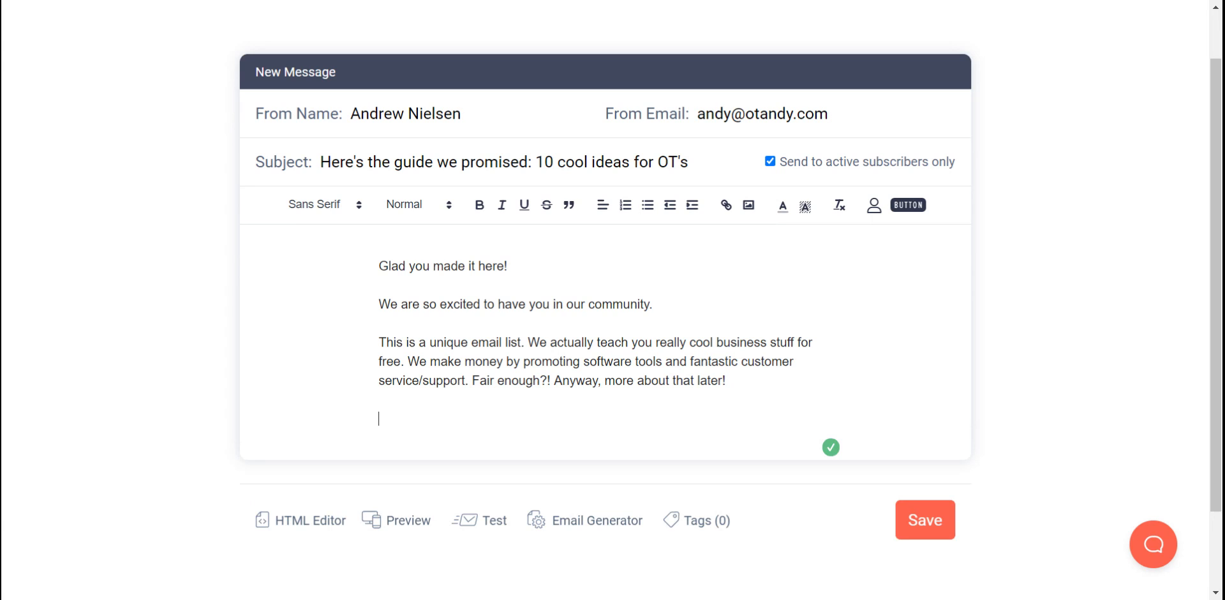
text(HERE'S YOUR LI)
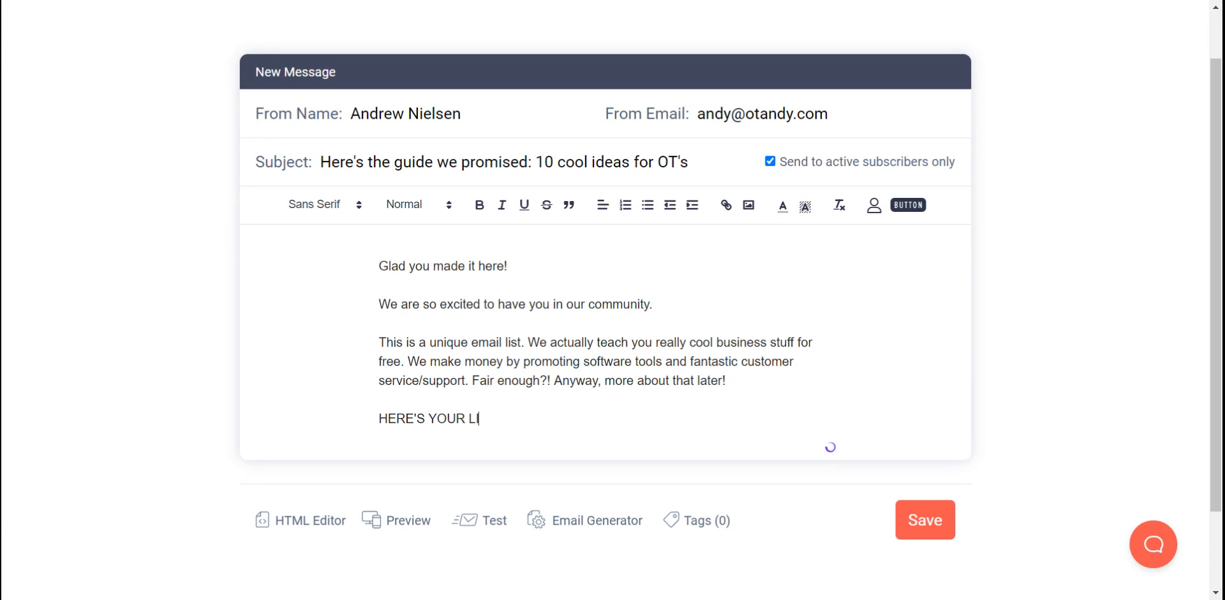
text(NK TO DOWN)
key(BackSpace)
text(WNLOA)
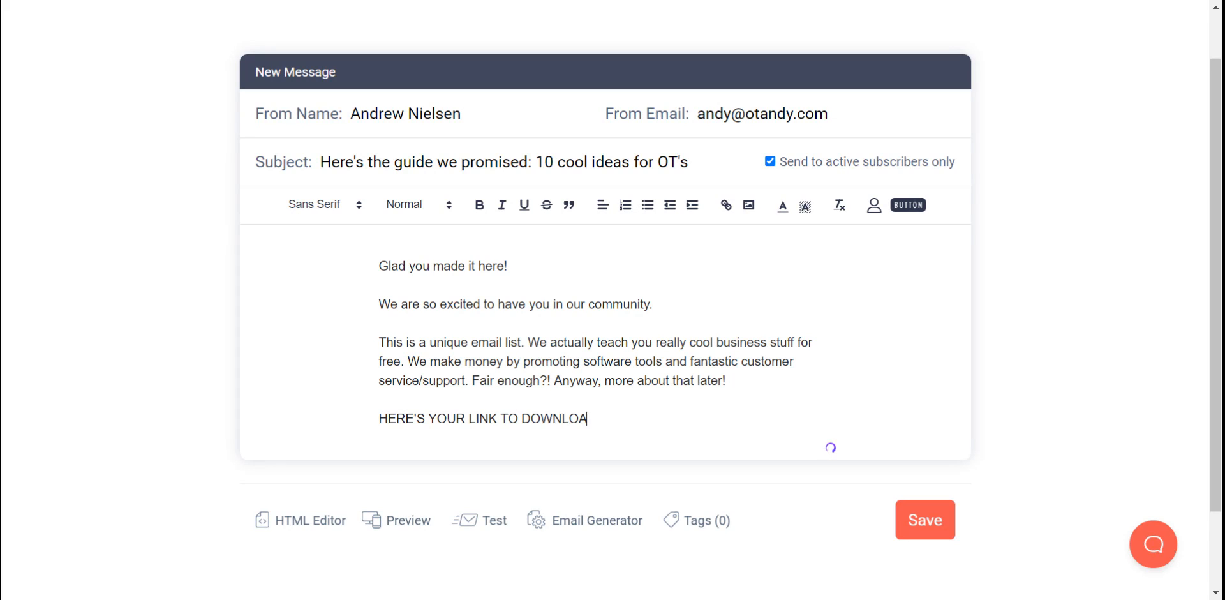
text(D YOUR CONTE)
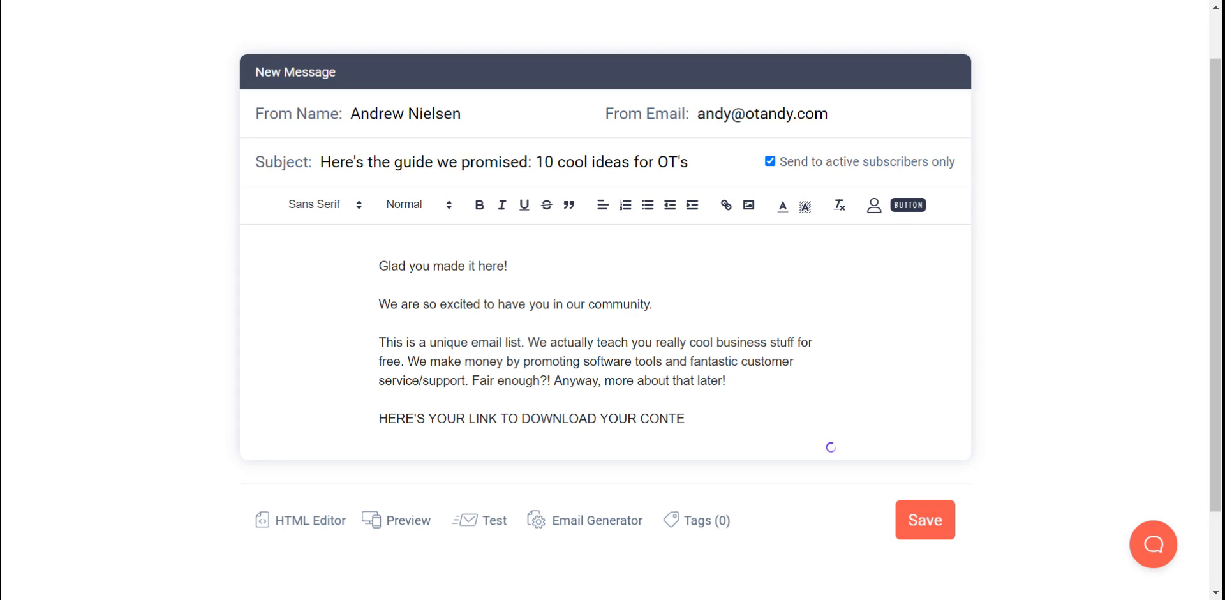
text(NT: link)
key(BackSpace)
key(BackSpace)
key(BackSpace)
key(BackSpace)
text(LINK HERE.)
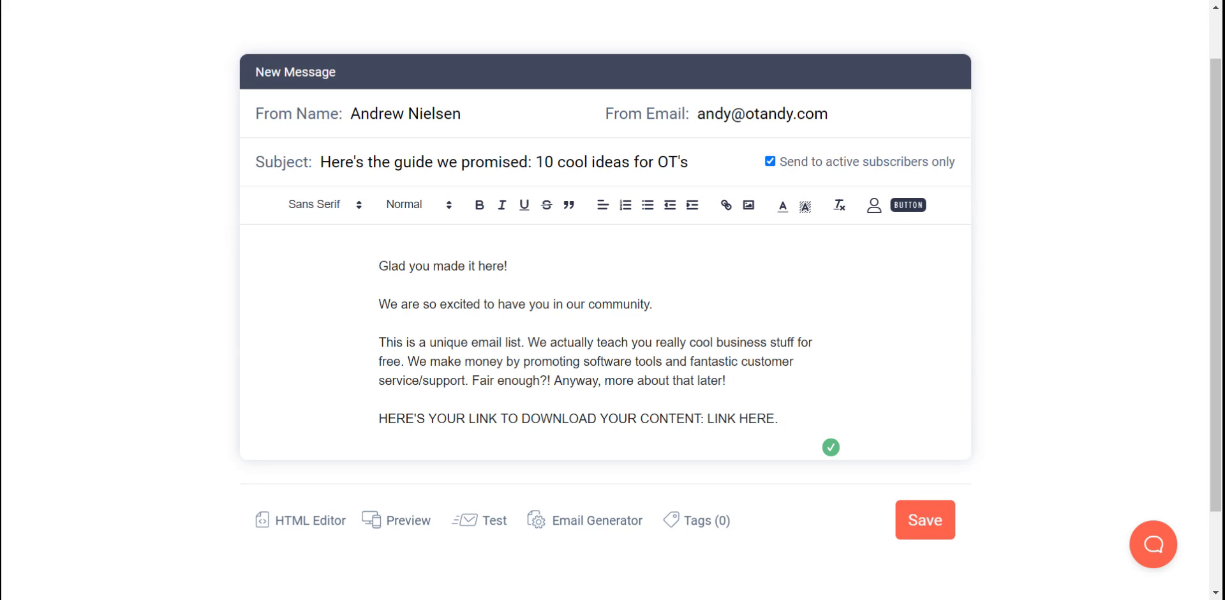
- Select 'LINK HERE.' and bring up the Enter link popup for it
drag(781, 418, 708, 418)
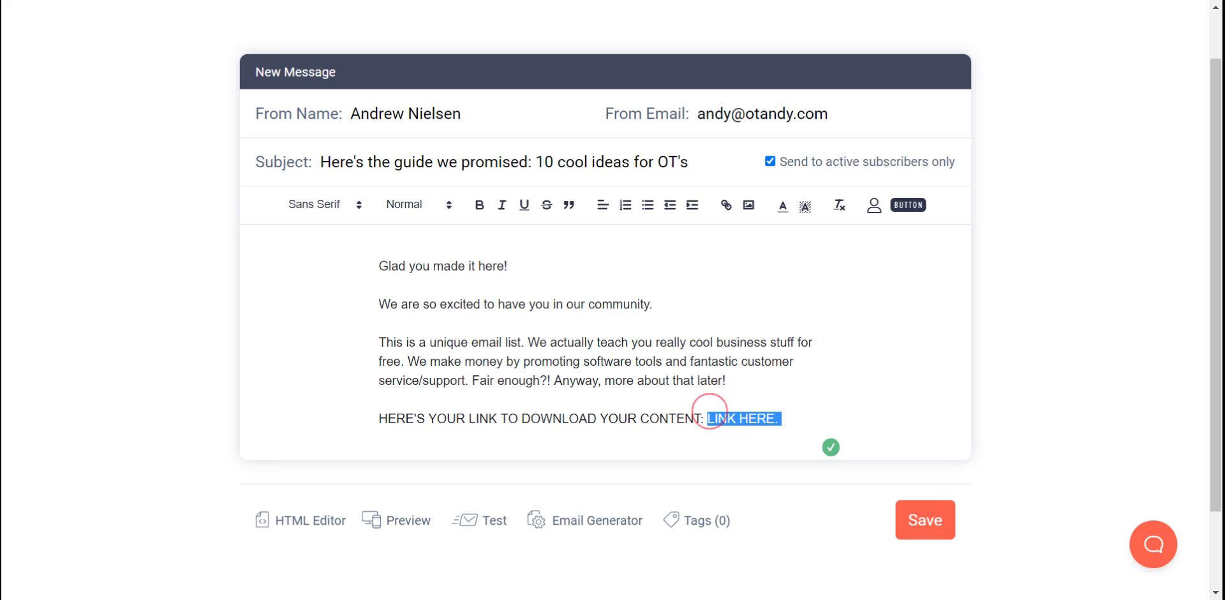
click(725, 205)
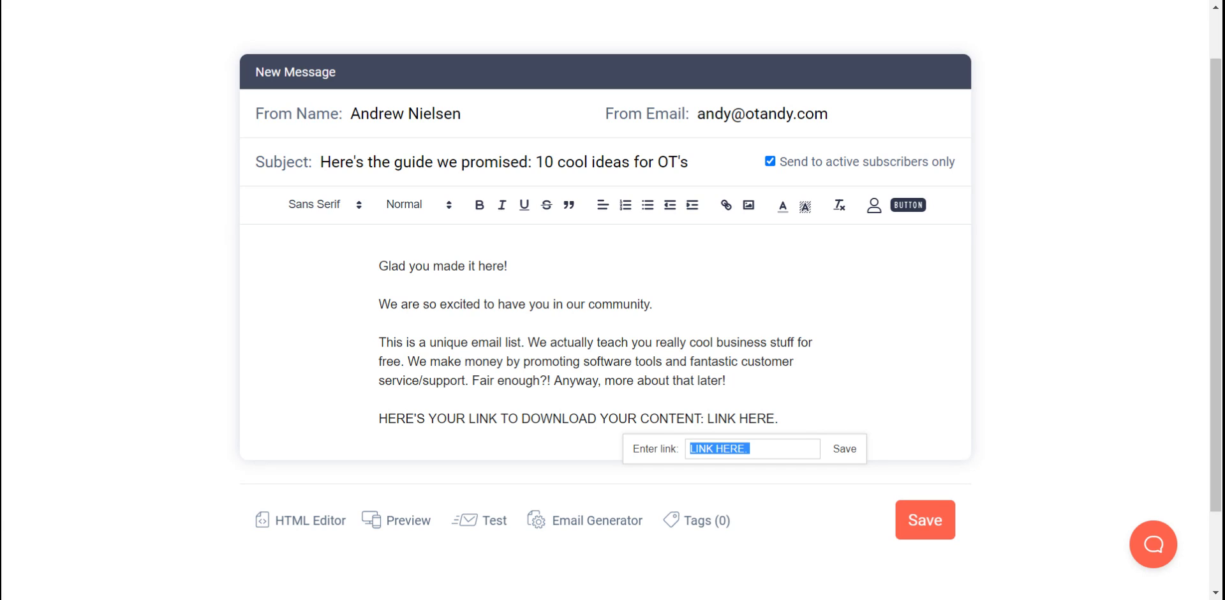
- Save the link on the 'LINK HERE.' text
click(831, 448)
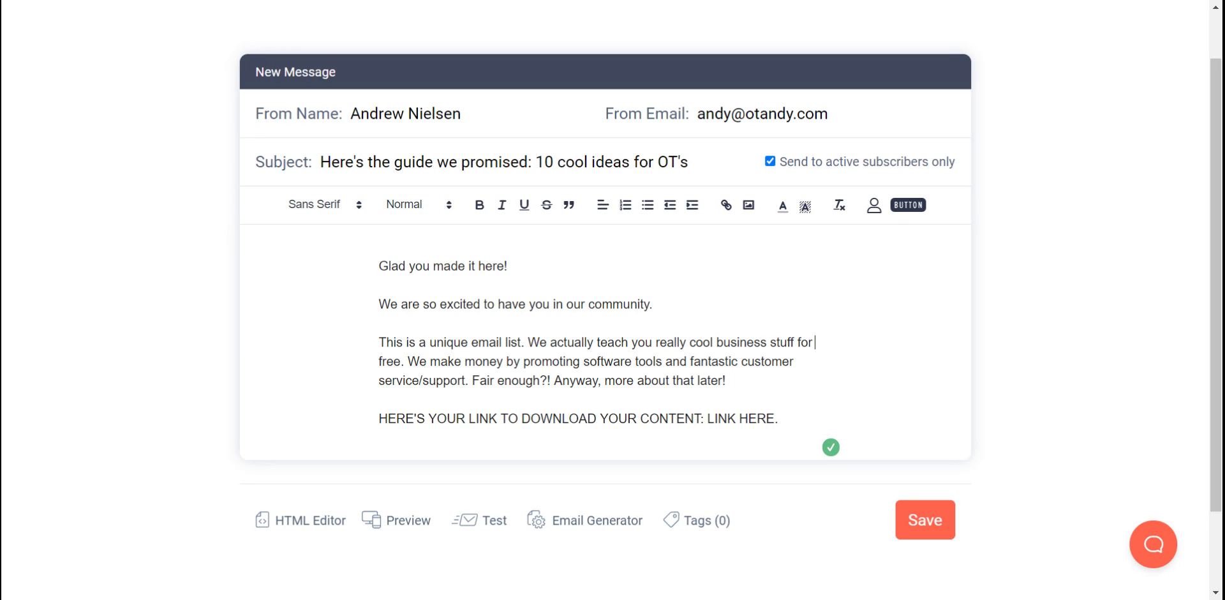
drag(707, 420, 804, 424)
click(814, 401)
click(821, 427)
key(Return)
text(P)
key(BackSpace)
text(P.S.)
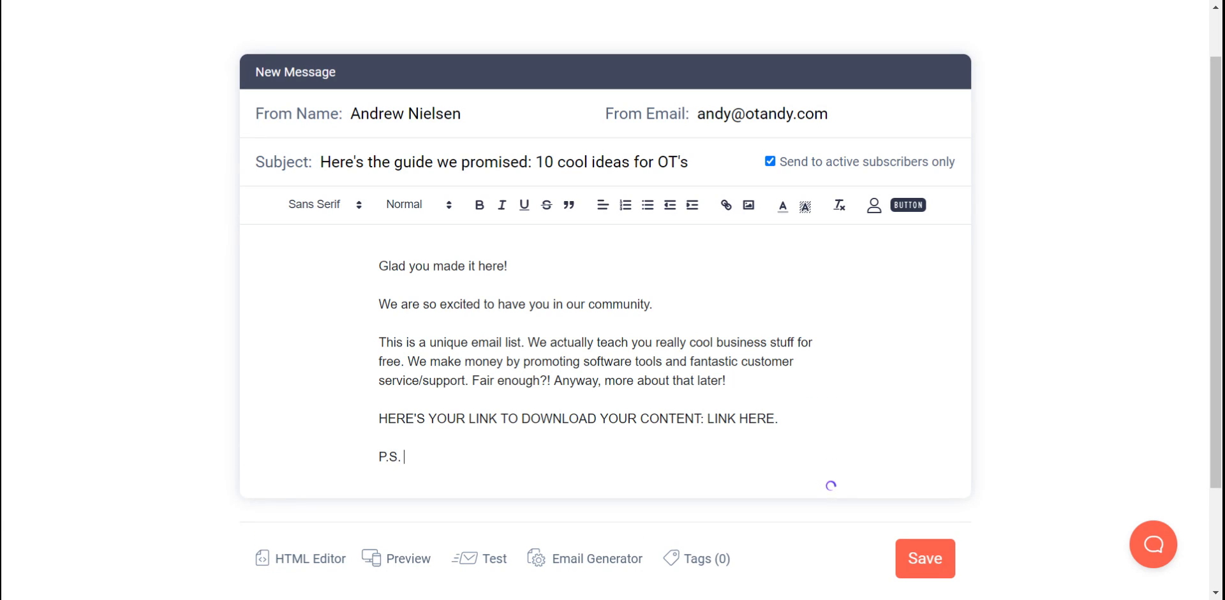
text( If you want an additional 20 )
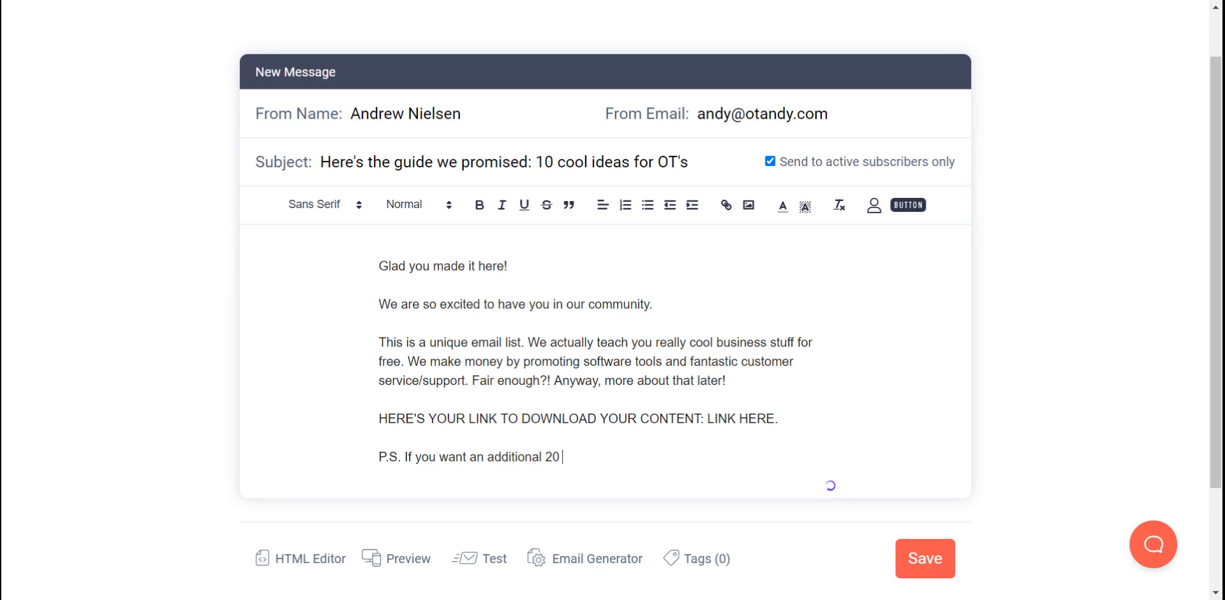
text(ideas as an OT click here:)
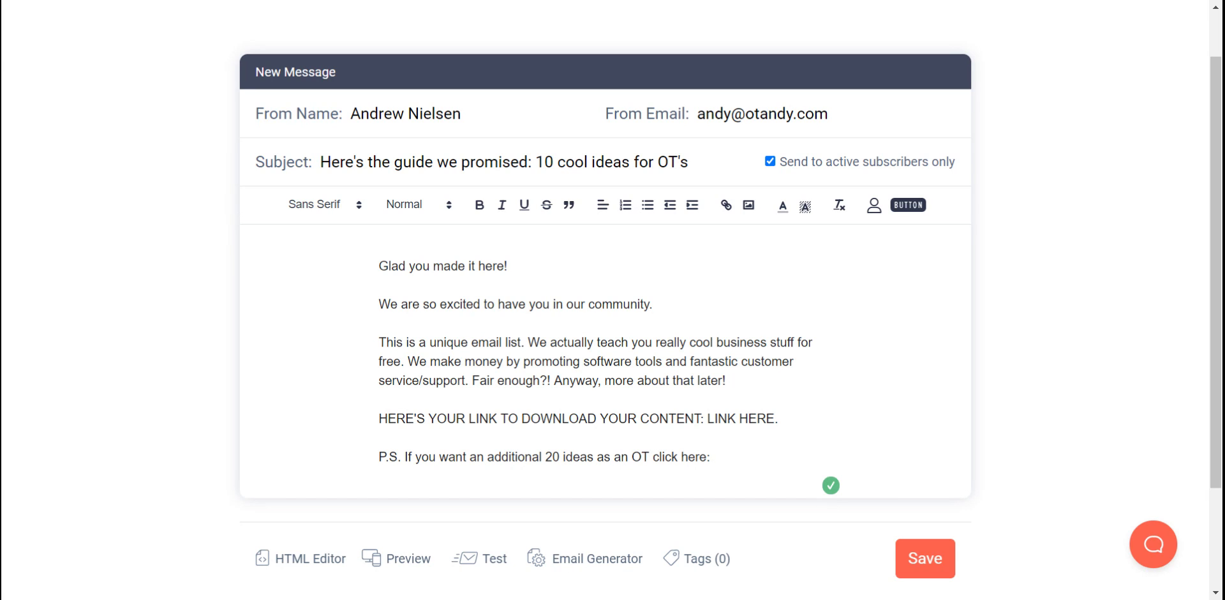
drag(710, 457, 376, 458)
key(BackSpace)
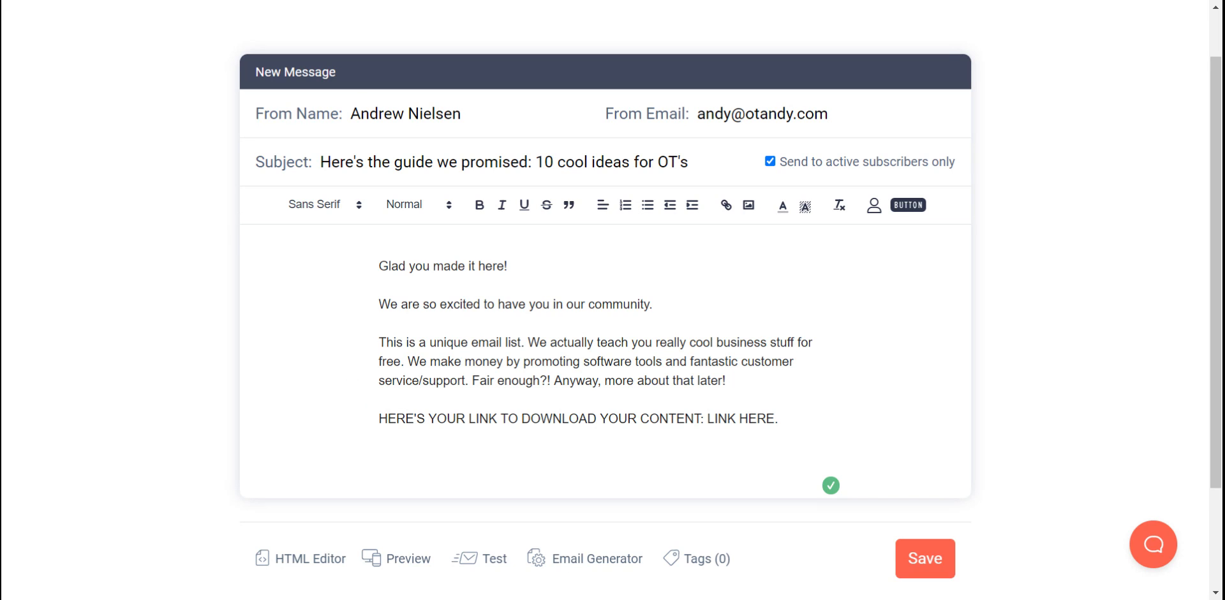
- Bold the entire download-link line and save the email
drag(381, 418, 865, 414)
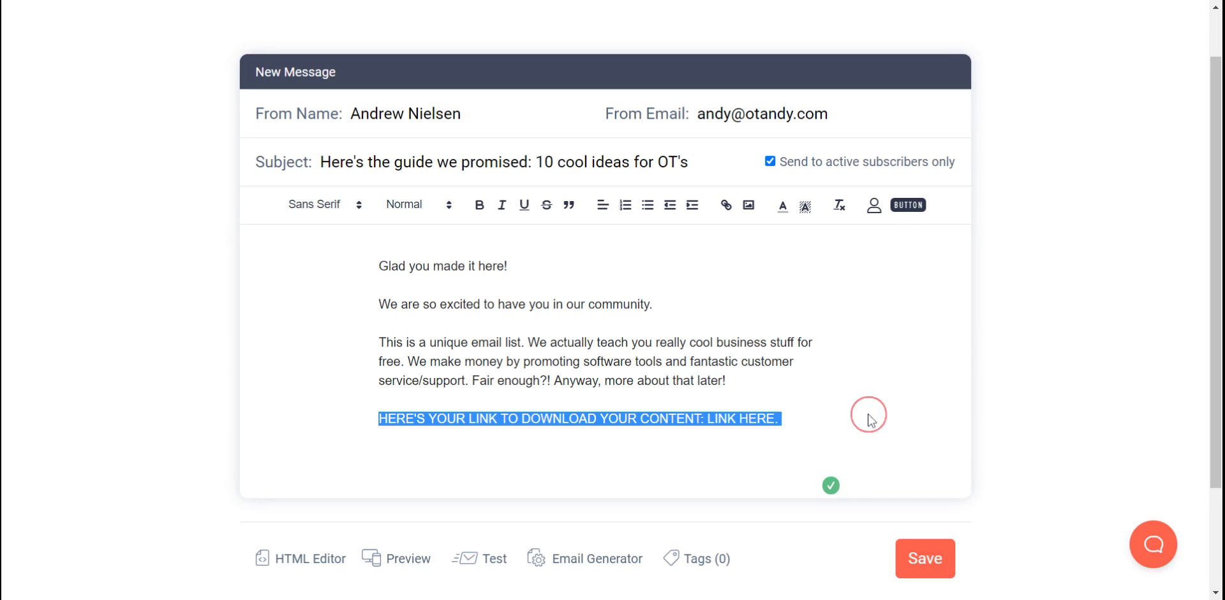
click(480, 206)
click(850, 396)
click(937, 559)
- Preview the email, then close the preview
scroll(985, 397, down, 1)
click(408, 556)
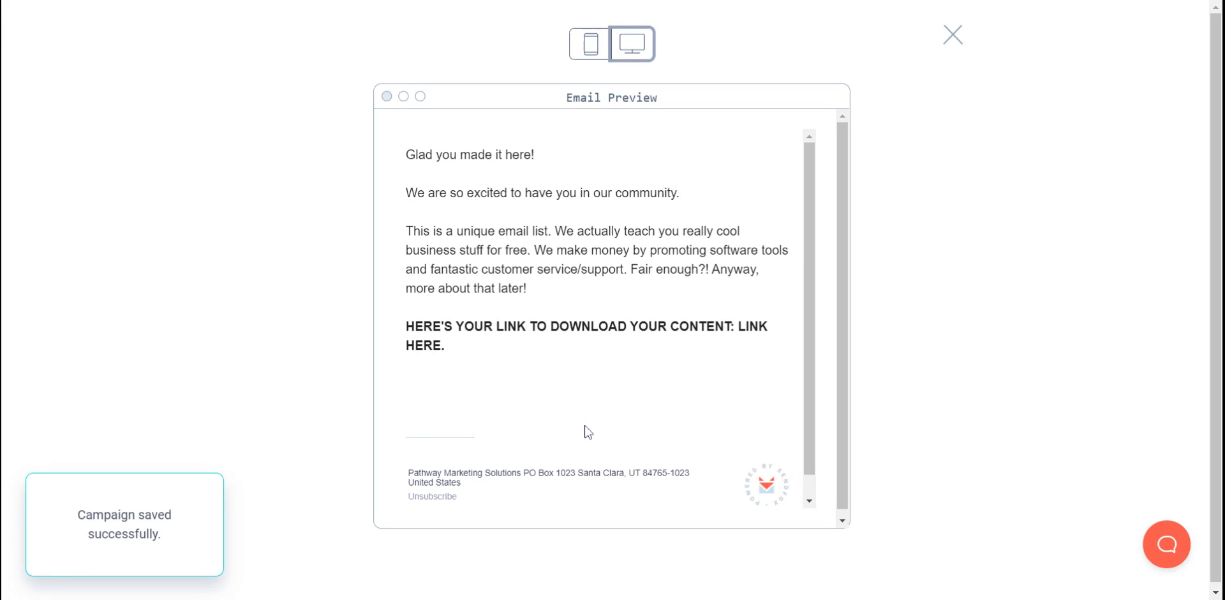
click(952, 32)
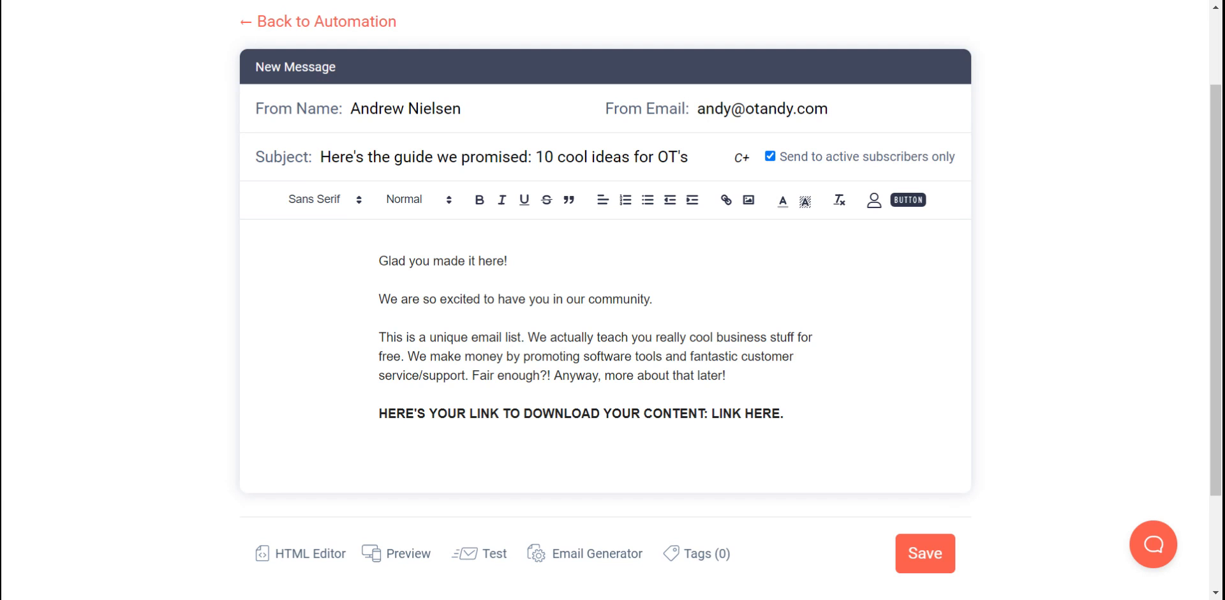
- Add a bold line below the link telling readers the download password, then save the email
drag(785, 414, 714, 413)
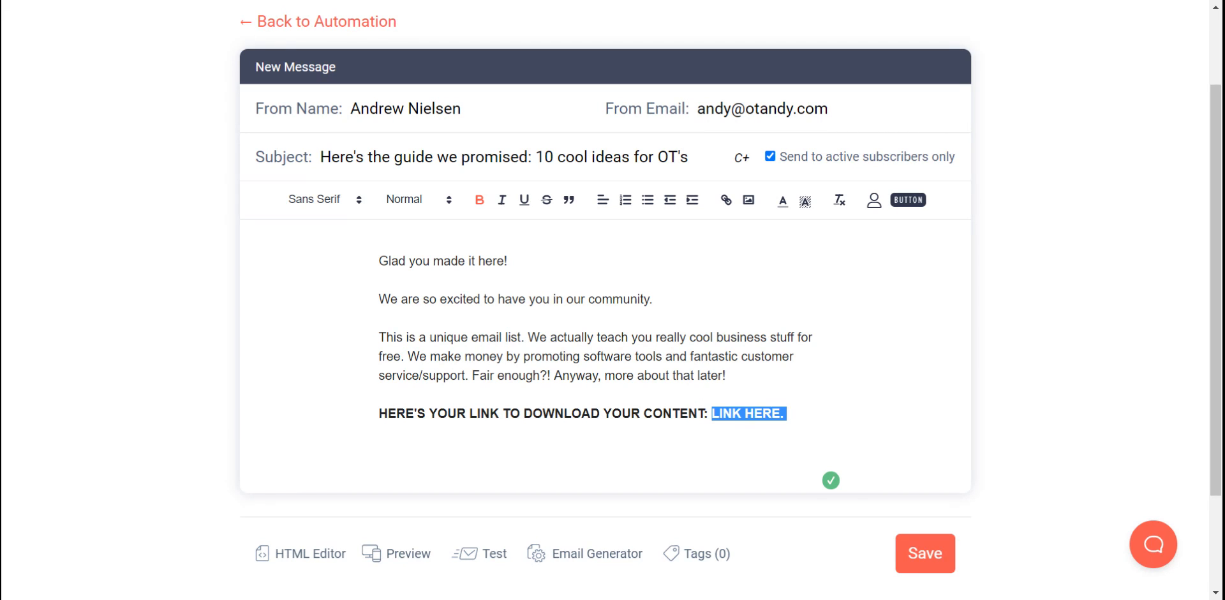
click(811, 414)
key(Return)
key(Return)
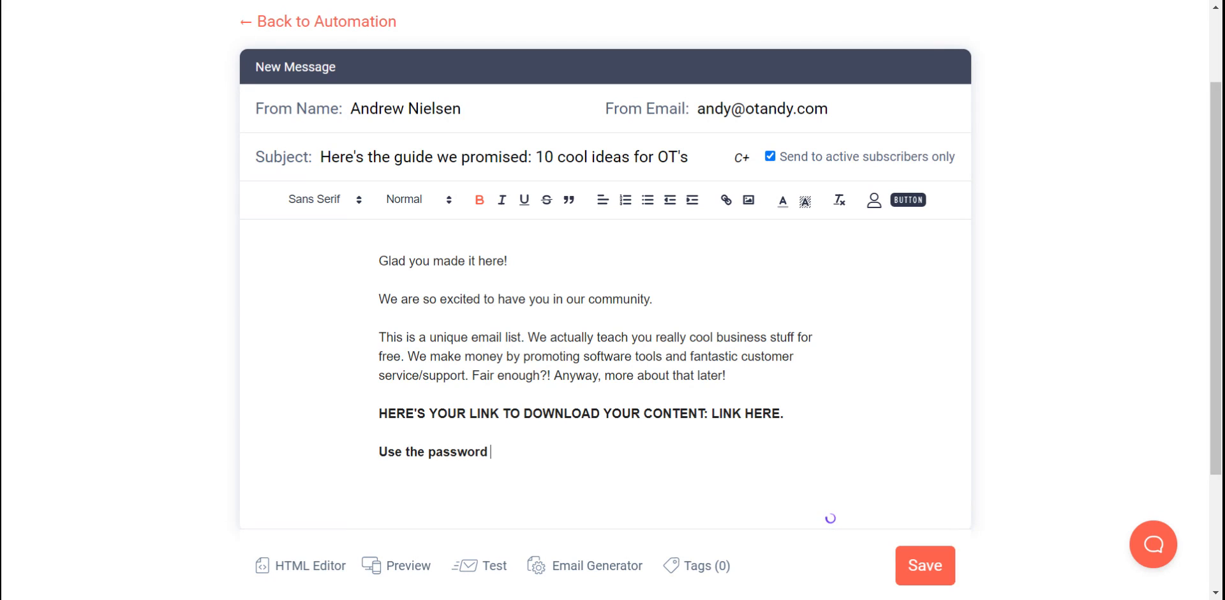
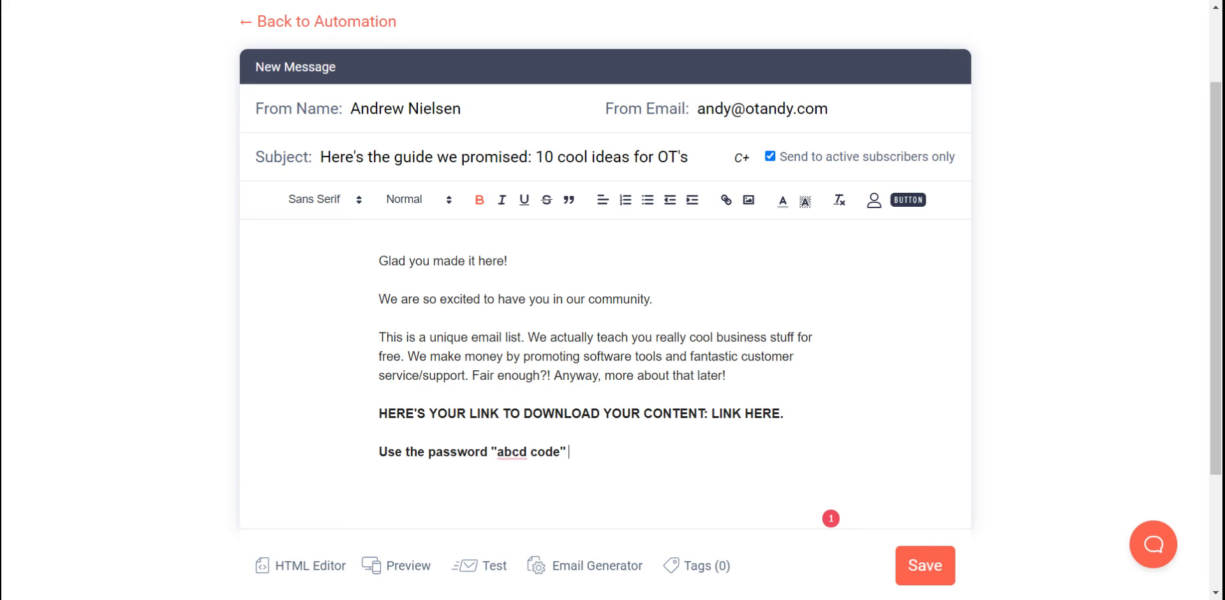
click(905, 566)
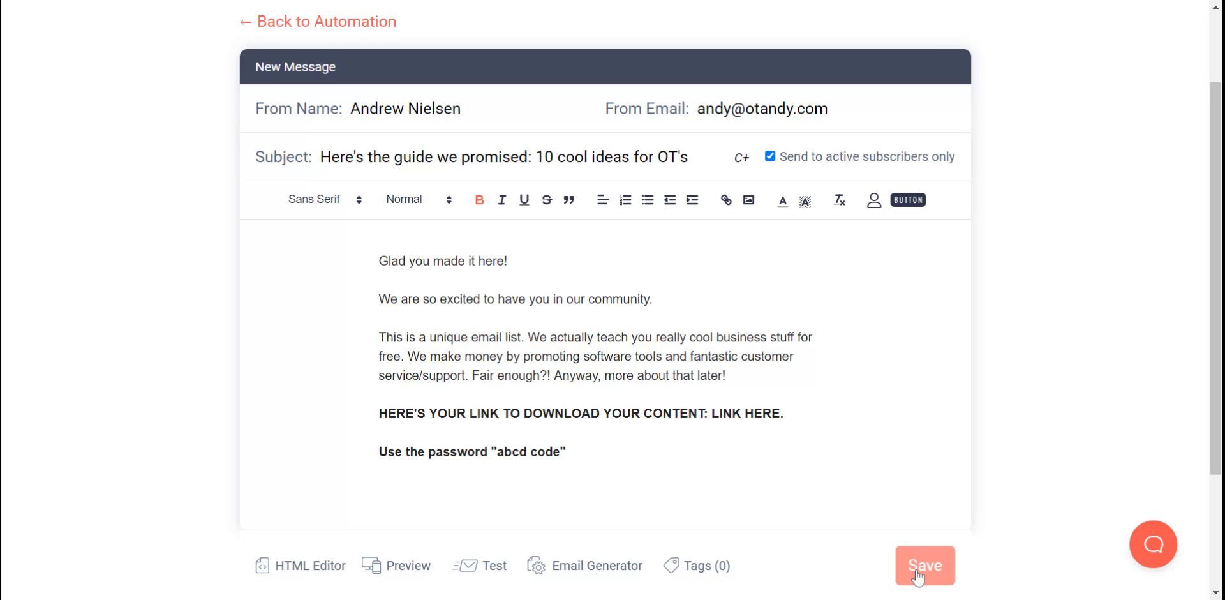